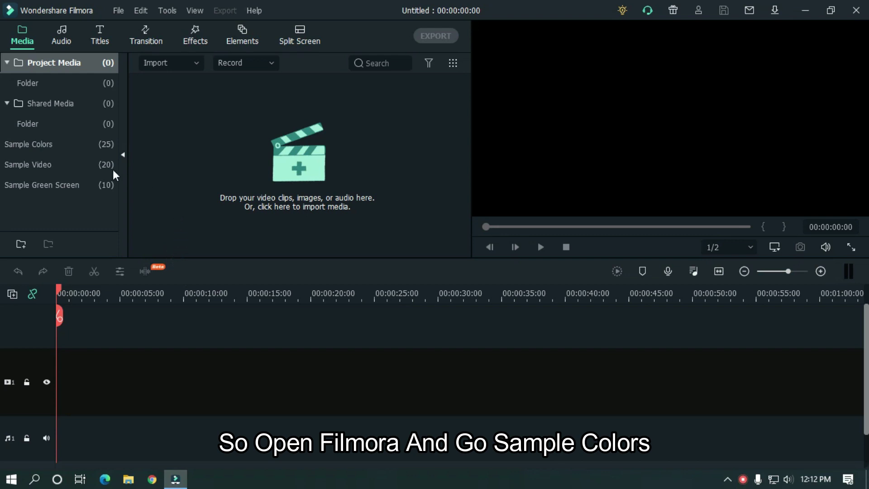
Step: Add the Red sample color to video track 1 and extend the clip to about 00:00:13:17
{"action": "left_click", "coordinate": [53, 149]}
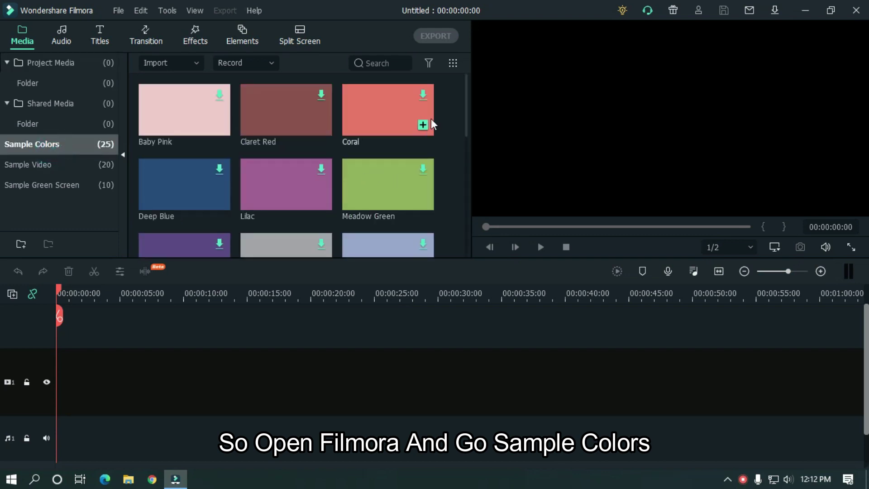
{"action": "left_click_drag", "start_coordinate": [464, 92], "coordinate": [467, 172]}
{"action": "left_click_drag", "start_coordinate": [274, 225], "coordinate": [47, 382]}
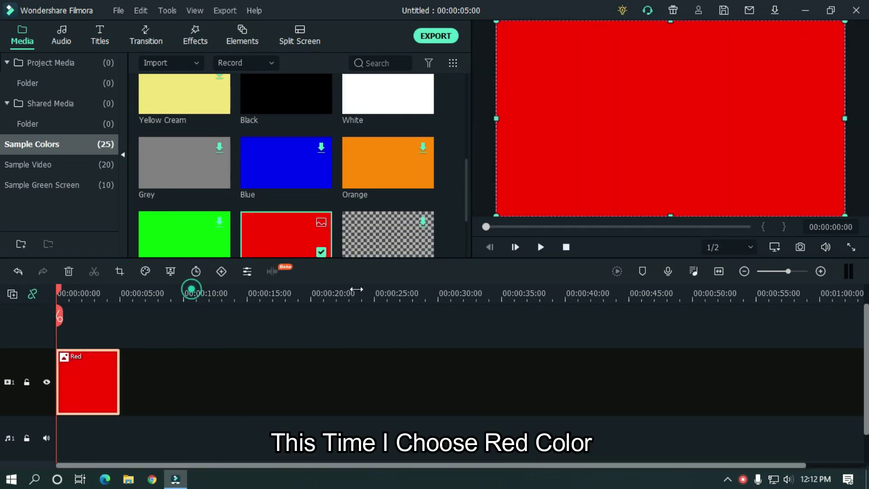
{"action": "left_click_drag", "start_coordinate": [241, 376], "coordinate": [560, 376]}
{"action": "left_click_drag", "start_coordinate": [420, 288], "coordinate": [526, 293]}
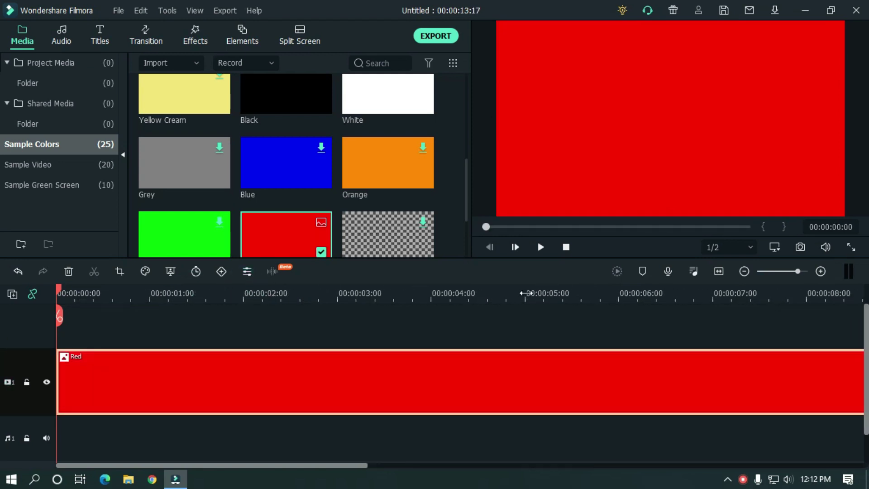
Step: Add the Default Title on a track above the red clip, starting at the beginning of the timeline
{"action": "left_click", "coordinate": [101, 38]}
{"action": "mouse_move", "coordinate": [192, 131]}
{"action": "left_click_drag", "start_coordinate": [179, 114], "coordinate": [348, 361]}
{"action": "left_click_drag", "start_coordinate": [200, 292], "coordinate": [268, 297]}
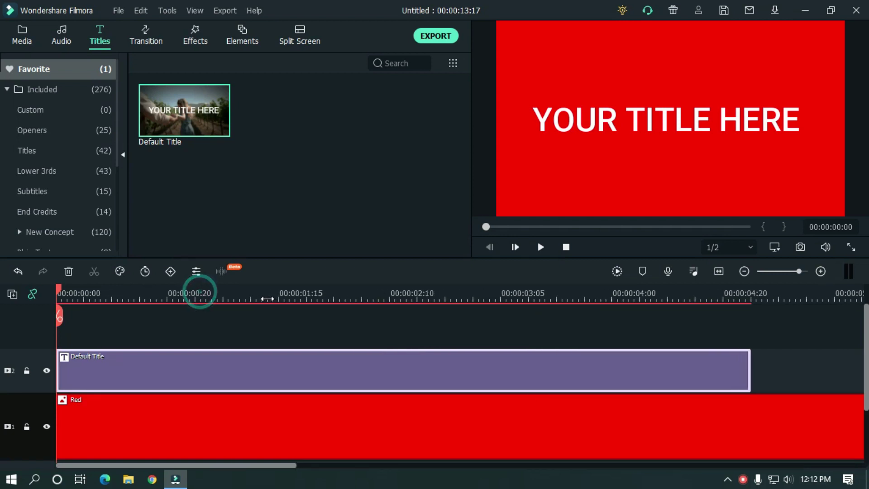
Step: Replace the placeholder text of the title clip with the person's name in capitals
{"action": "double_click", "coordinate": [235, 372]}
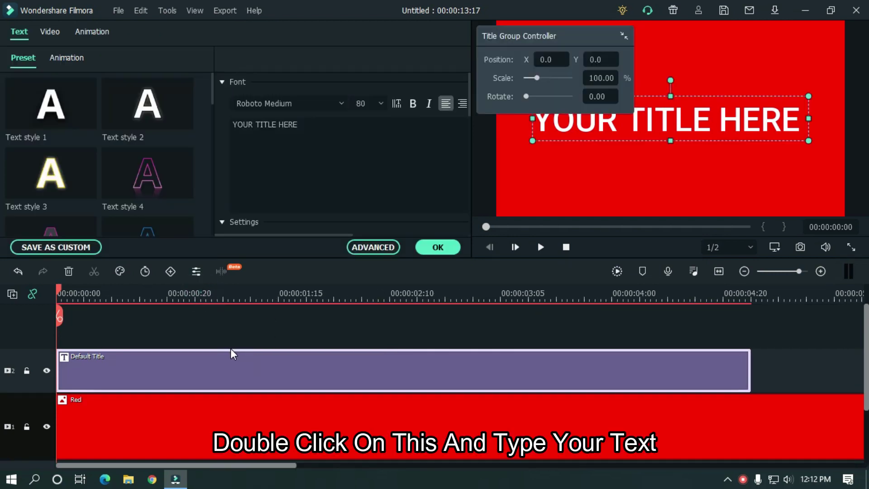
{"action": "left_click", "coordinate": [624, 36]}
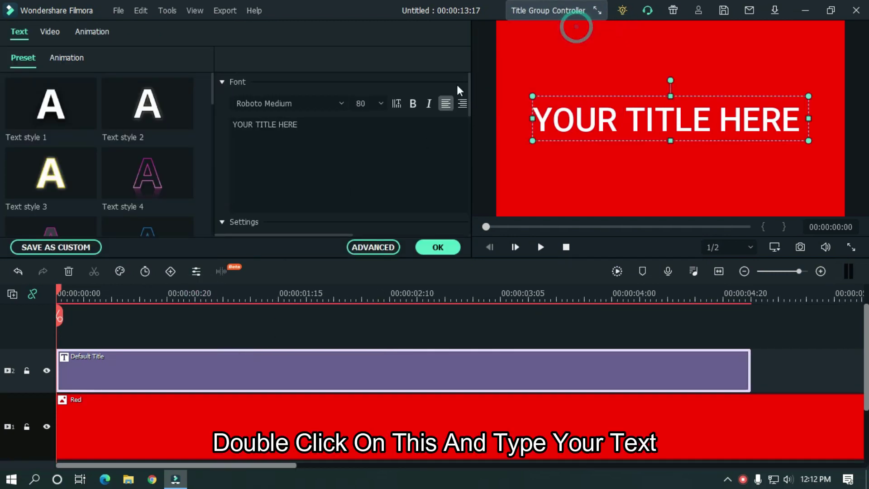
{"action": "left_click", "coordinate": [353, 145]}
{"action": "type", "text": "MAHMUD"}
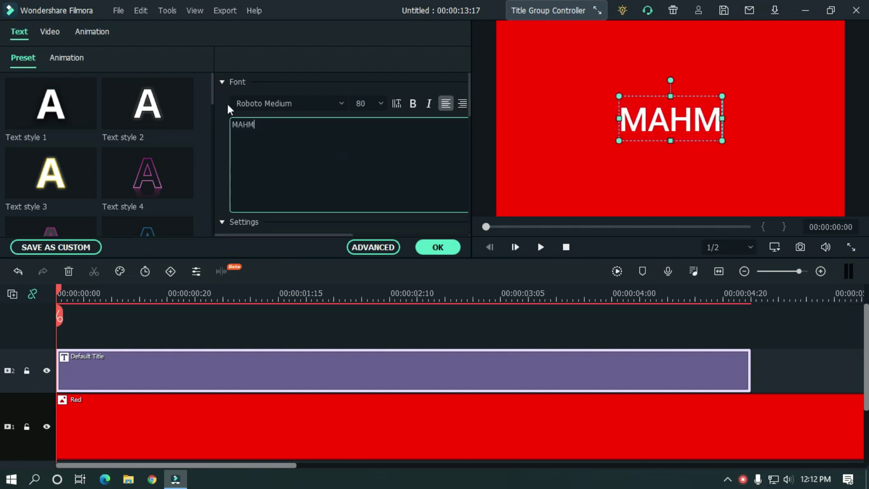
Step: Change the title's font to The Bold Font, keeping the size at 80
{"action": "left_click", "coordinate": [306, 106]}
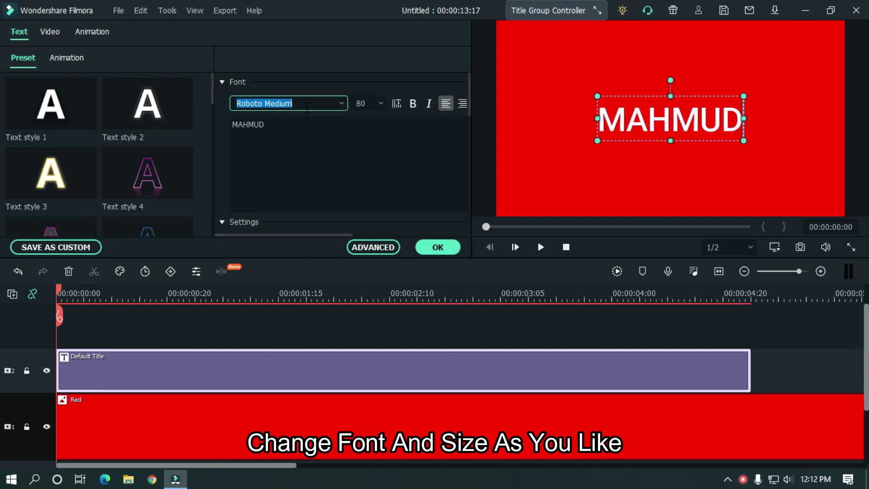
{"action": "key", "text": "Return"}
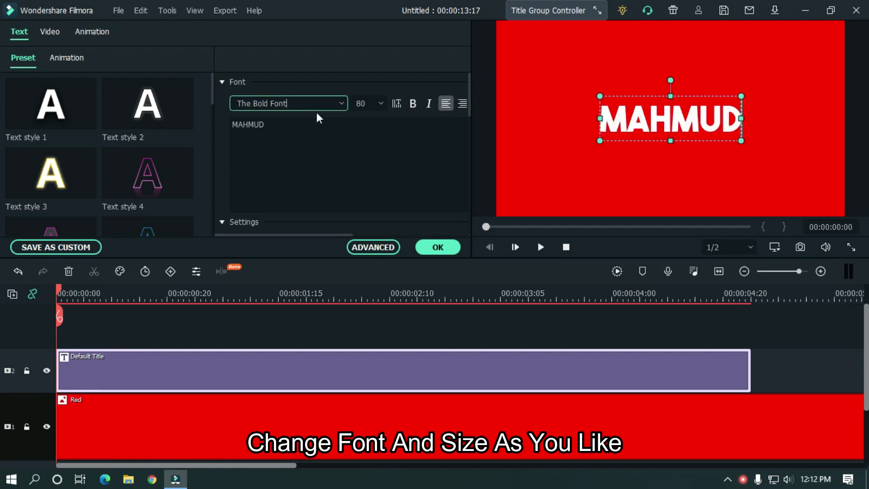
{"action": "left_click", "coordinate": [362, 103]}
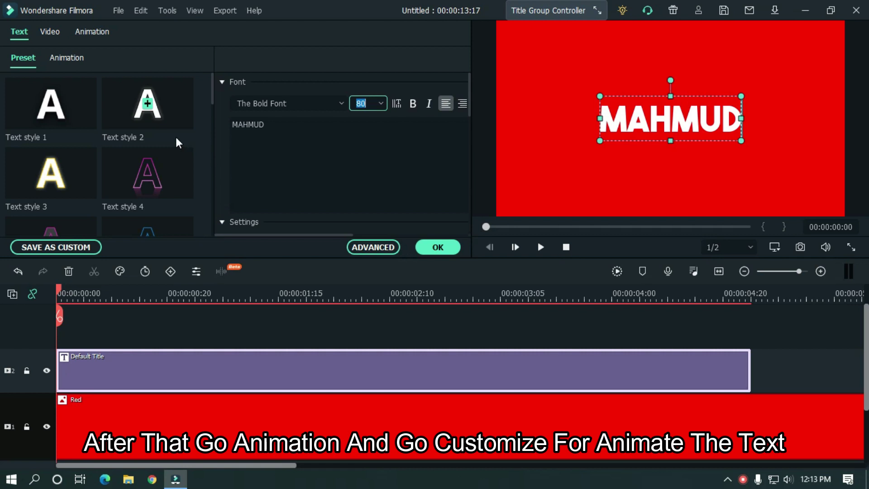
Step: Add a custom animation keyframe at the title's first frame with position Y set to 190
{"action": "left_click", "coordinate": [91, 32]}
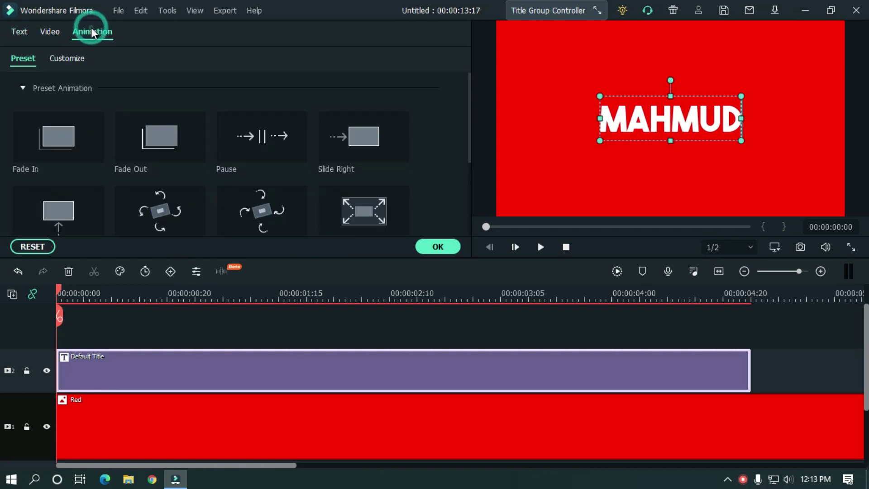
{"action": "left_click", "coordinate": [72, 61]}
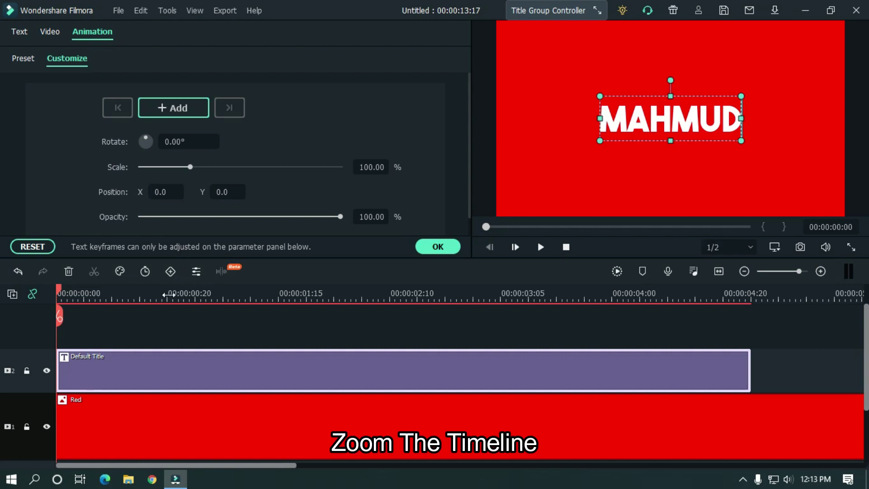
{"action": "left_click_drag", "start_coordinate": [124, 292], "coordinate": [446, 285]}
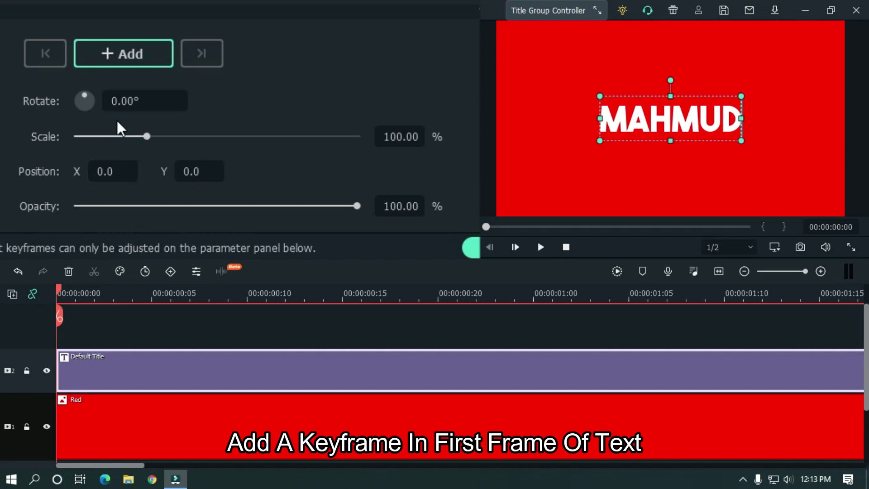
{"action": "left_click", "coordinate": [111, 59]}
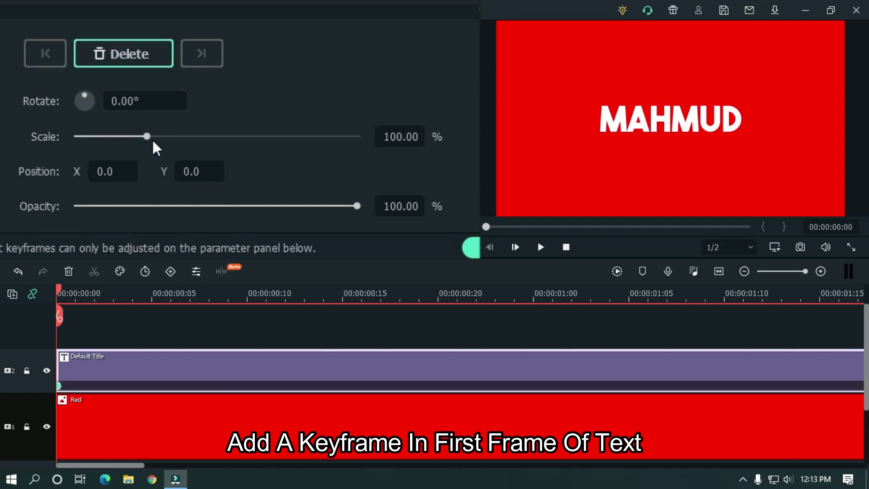
{"action": "left_click_drag", "start_coordinate": [193, 176], "coordinate": [268, 175]}
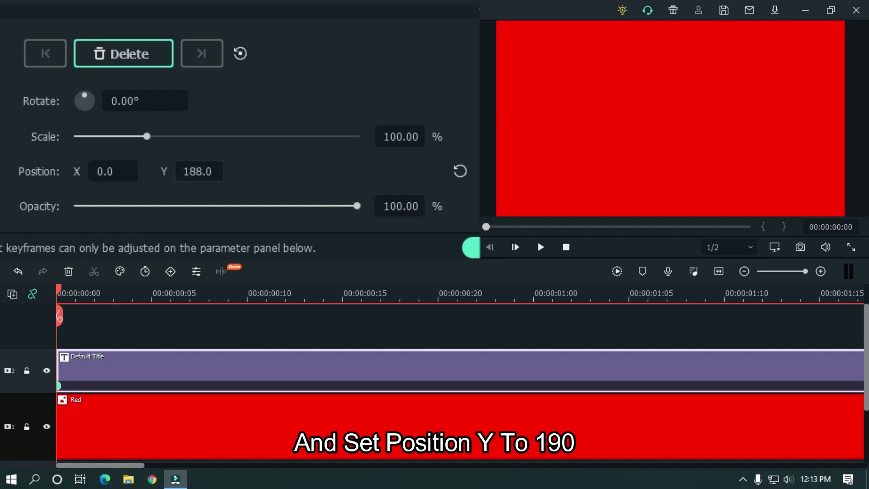
{"action": "left_click_drag", "start_coordinate": [278, 175], "coordinate": [278, 175]}
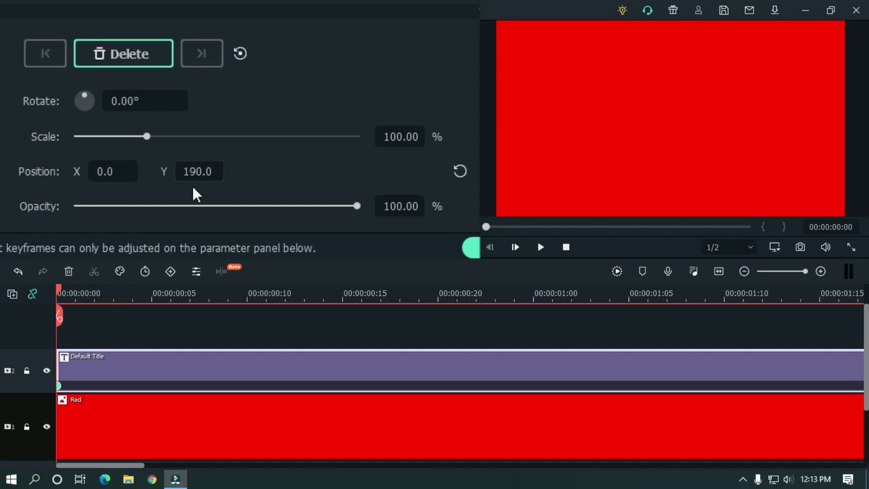
Step: Keyframe the title's position, resetting it to 0 at 00:00:00:05 and setting Y to -30 at 00:00:00:07
{"action": "left_click_drag", "start_coordinate": [59, 290], "coordinate": [157, 292]}
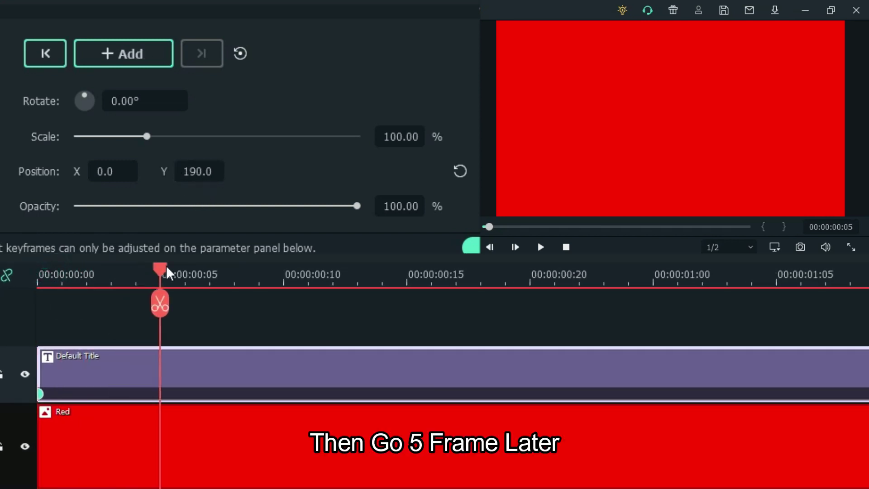
{"action": "left_click", "coordinate": [459, 171]}
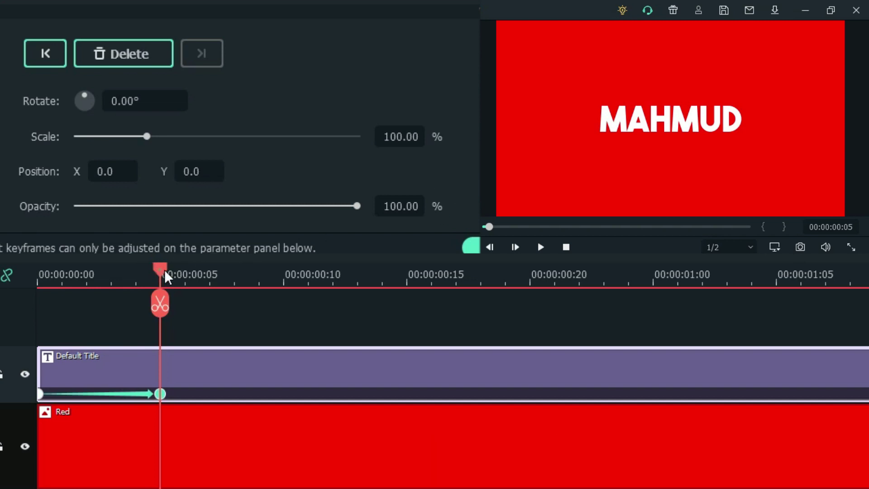
{"action": "left_click_drag", "start_coordinate": [179, 277], "coordinate": [216, 277]}
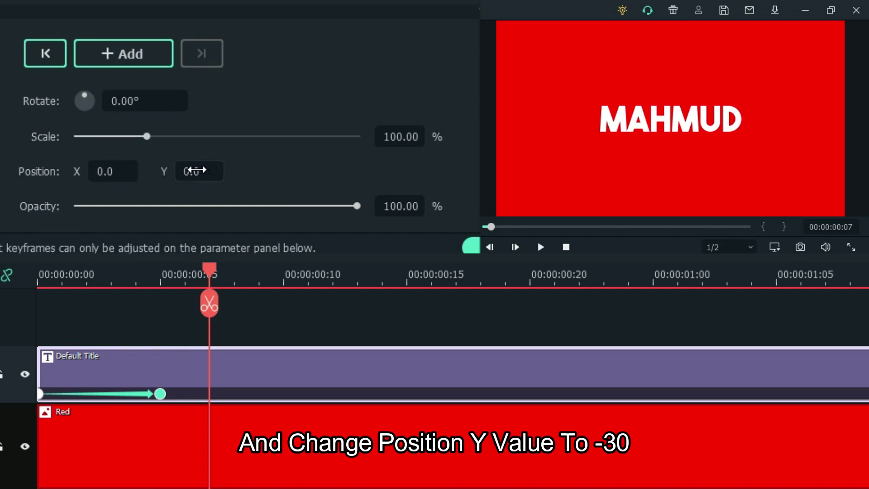
{"action": "left_click_drag", "start_coordinate": [195, 170], "coordinate": [169, 170]}
Step: Play back the title's drop from the start and keyframe a reset position at 00:00:00:09
{"action": "key", "text": "Home"}
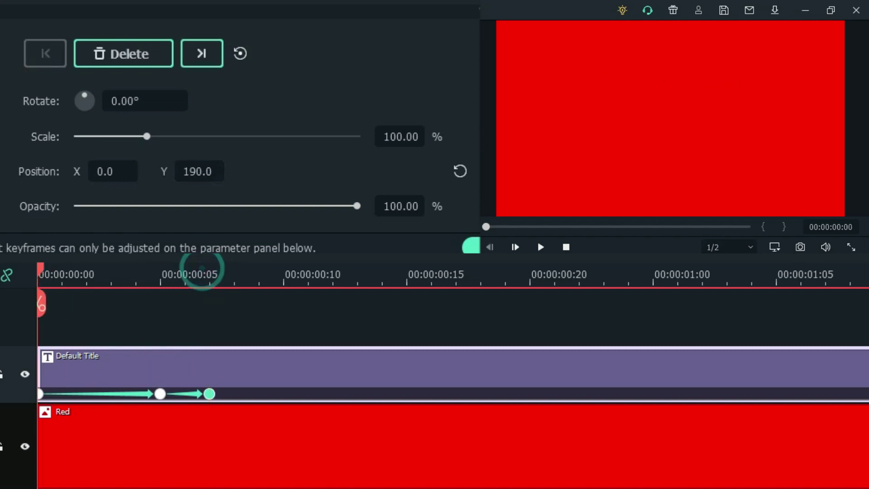
{"action": "key", "text": "space"}
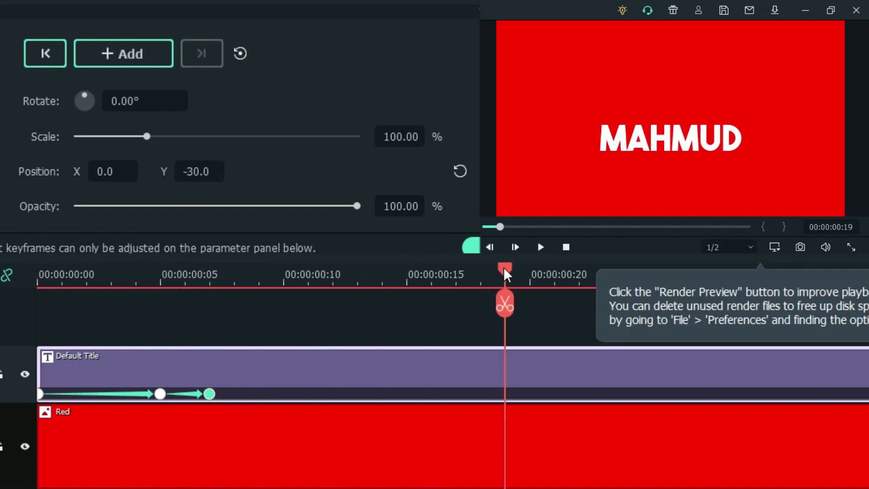
{"action": "key", "text": "Home"}
{"action": "key", "text": "space"}
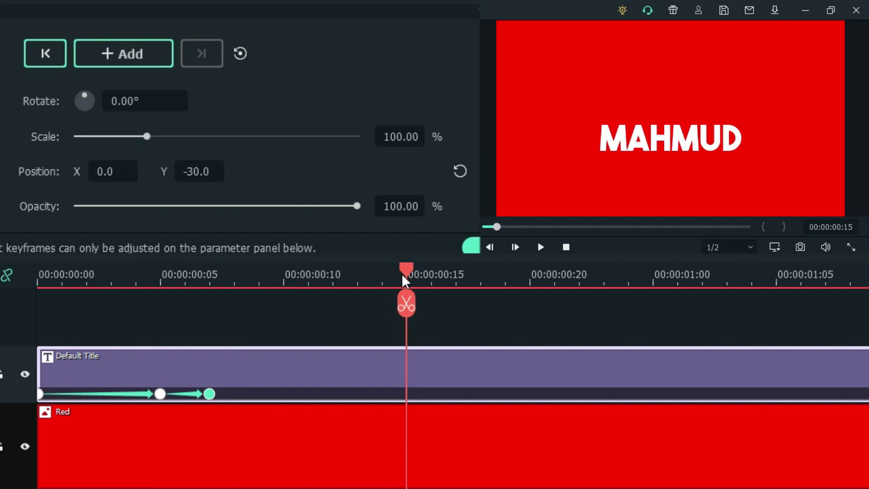
{"action": "left_click_drag", "start_coordinate": [402, 275], "coordinate": [265, 279]}
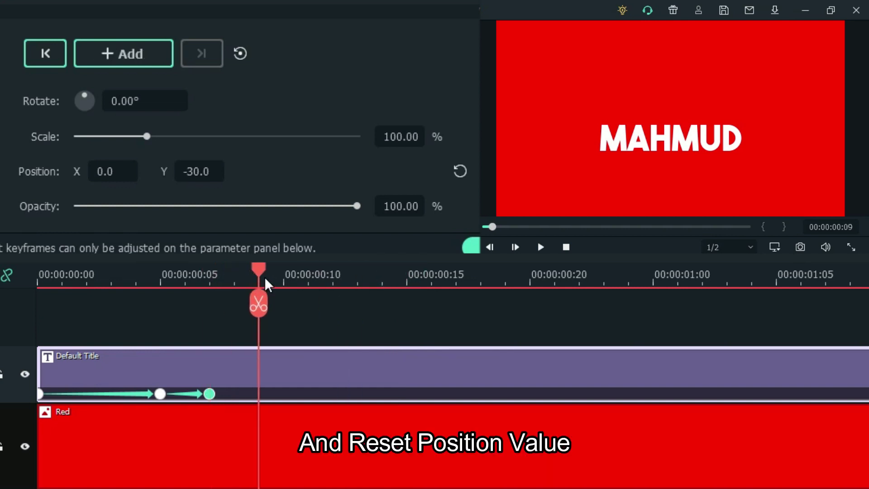
{"action": "left_click", "coordinate": [460, 171]}
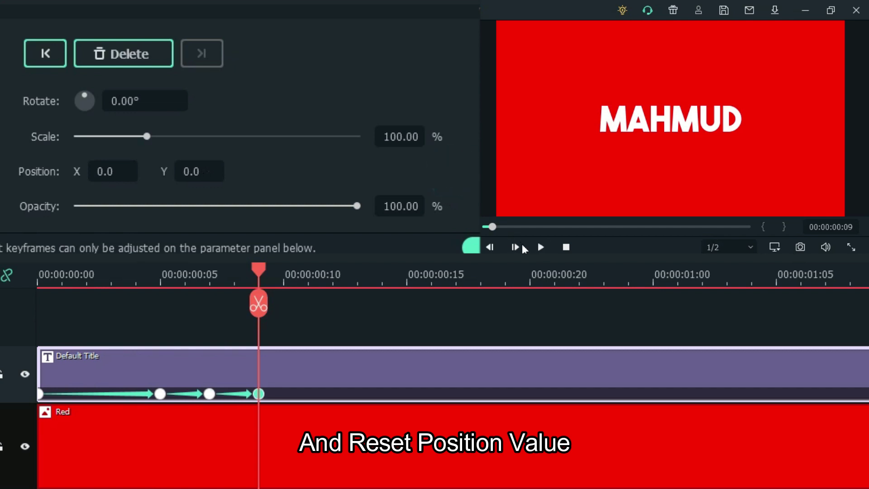
Step: Play back the title's entrance from the beginning to check the bounce
{"action": "left_click_drag", "start_coordinate": [497, 229], "coordinate": [487, 226]}
{"action": "key", "text": "space"}
{"action": "key", "text": "space"}
{"action": "left_click", "coordinate": [500, 225]}
{"action": "key", "text": "space"}
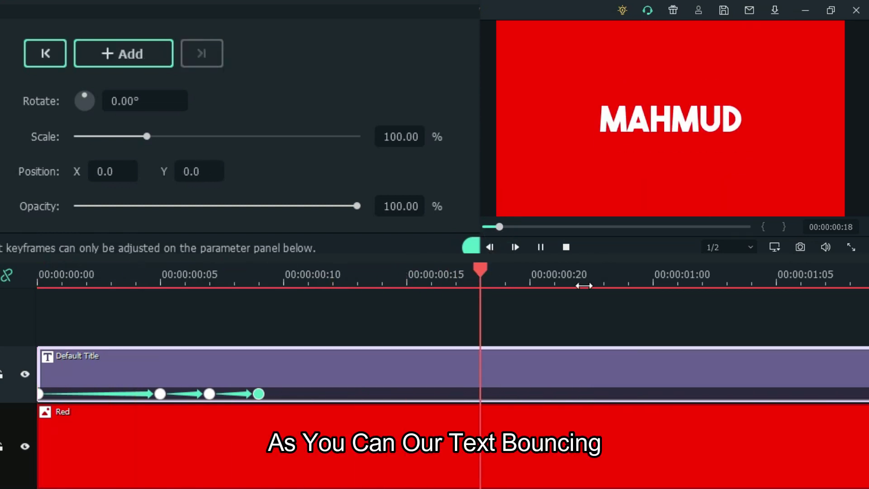
{"action": "key", "text": "space"}
Step: Add a holding keyframe with unchanged values to the title at 00:00:01:00
{"action": "left_click_drag", "start_coordinate": [111, 486], "coordinate": [186, 486]}
{"action": "left_click_drag", "start_coordinate": [582, 273], "coordinate": [543, 272]}
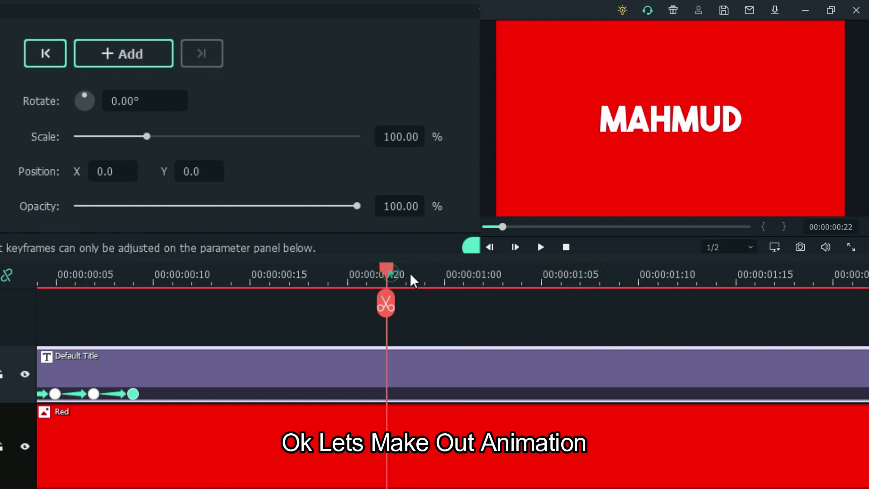
{"action": "left_click", "coordinate": [445, 277]}
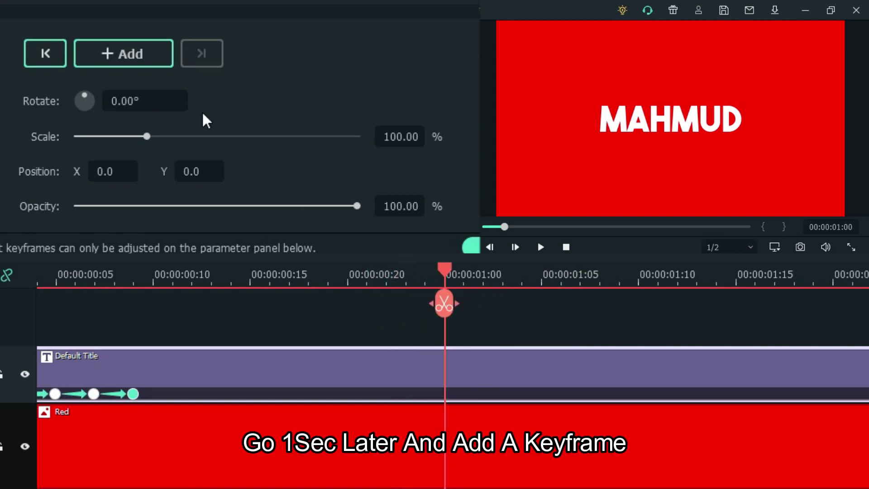
{"action": "left_click", "coordinate": [152, 58]}
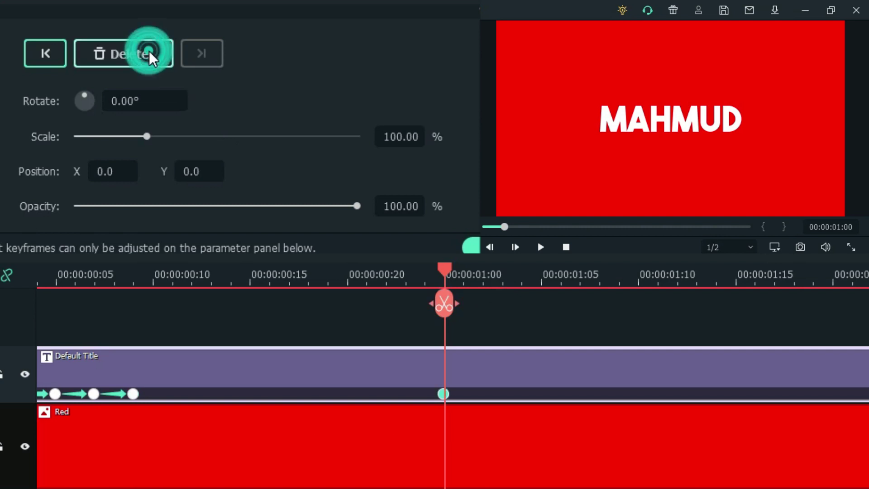
Step: Keyframe the title's position with Y at 30 at 00:00:01:02 and reset to 0 at 00:00:01:04
{"action": "left_click", "coordinate": [443, 268]}
{"action": "left_click", "coordinate": [485, 271]}
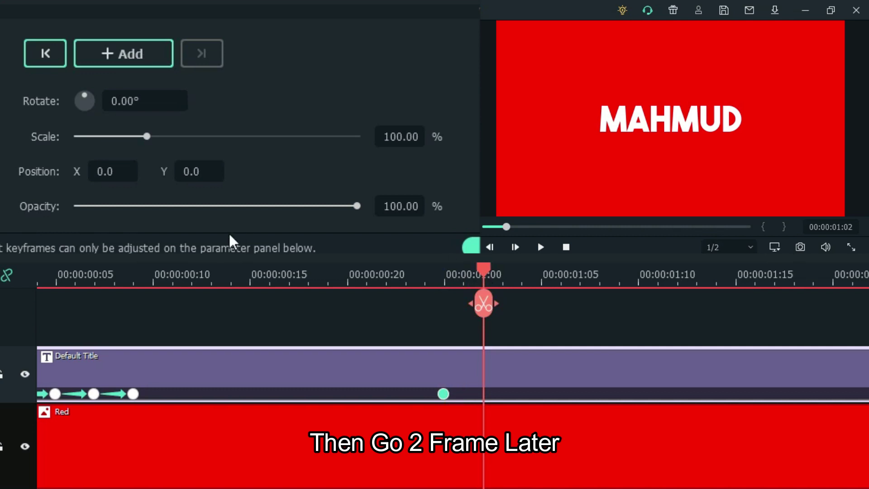
{"action": "left_click_drag", "start_coordinate": [197, 171], "coordinate": [199, 170]}
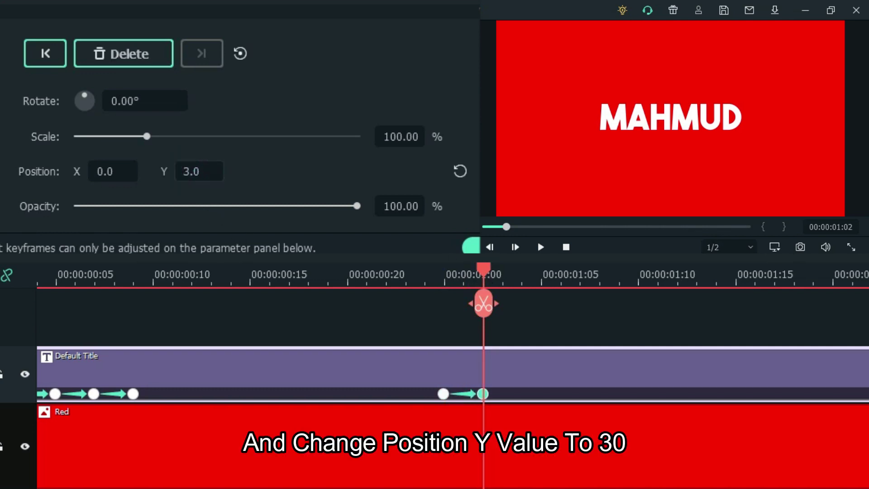
{"action": "scroll", "coordinate": [196, 171], "scroll_direction": "up", "scroll_amount": 19}
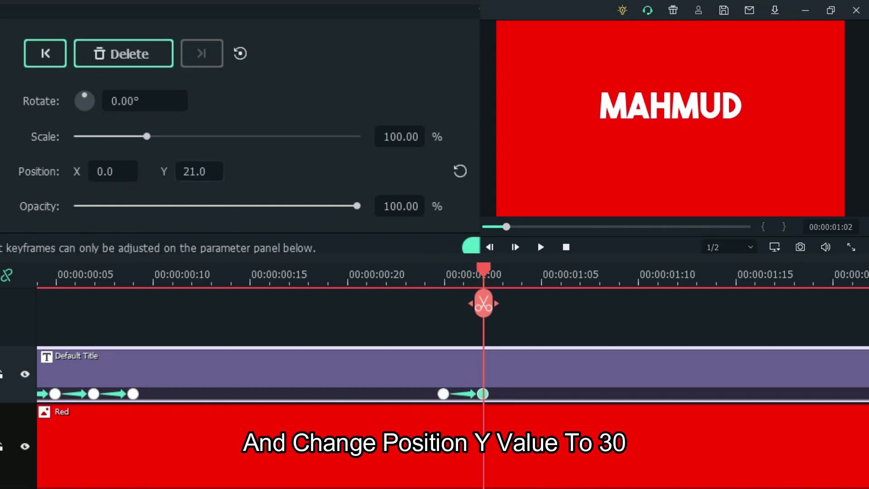
{"action": "scroll", "coordinate": [196, 171], "scroll_direction": "up", "scroll_amount": 7}
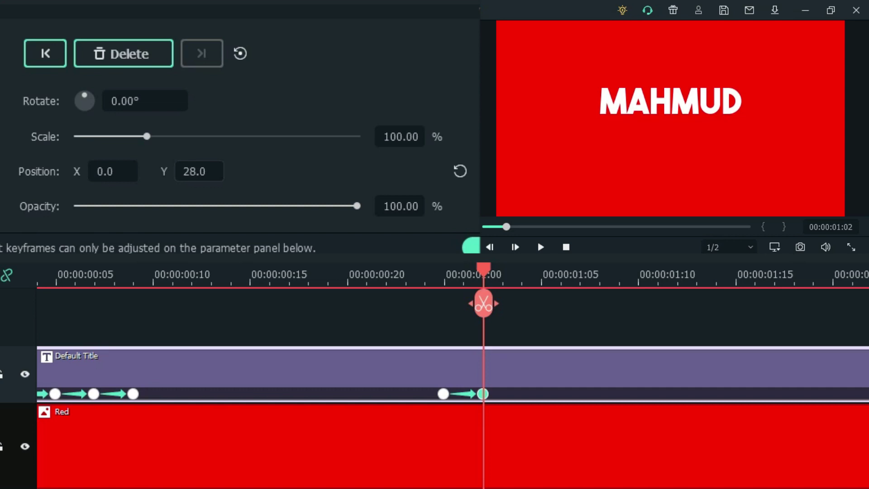
{"action": "scroll", "coordinate": [196, 170], "scroll_direction": "up", "scroll_amount": 1}
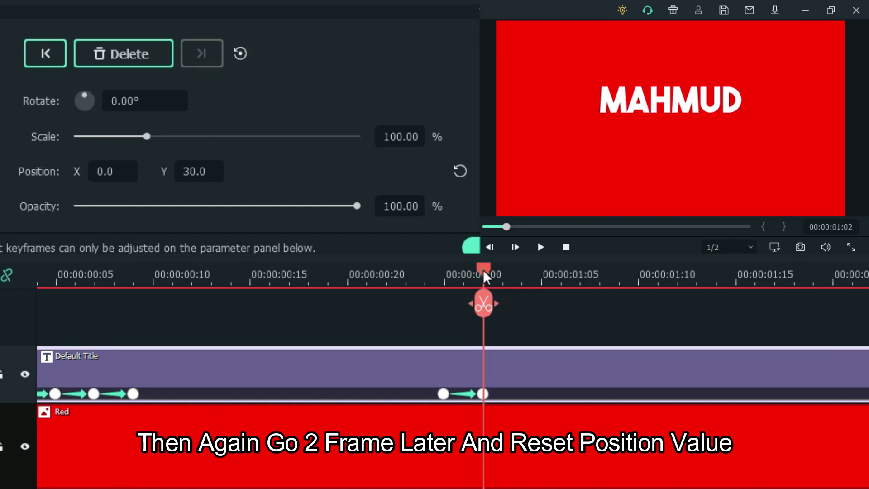
{"action": "left_click_drag", "start_coordinate": [487, 276], "coordinate": [526, 277]}
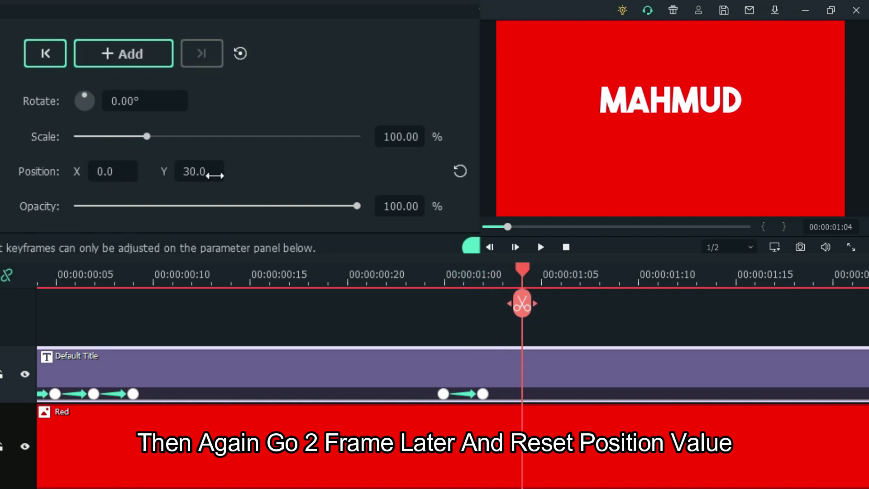
{"action": "left_click", "coordinate": [460, 171]}
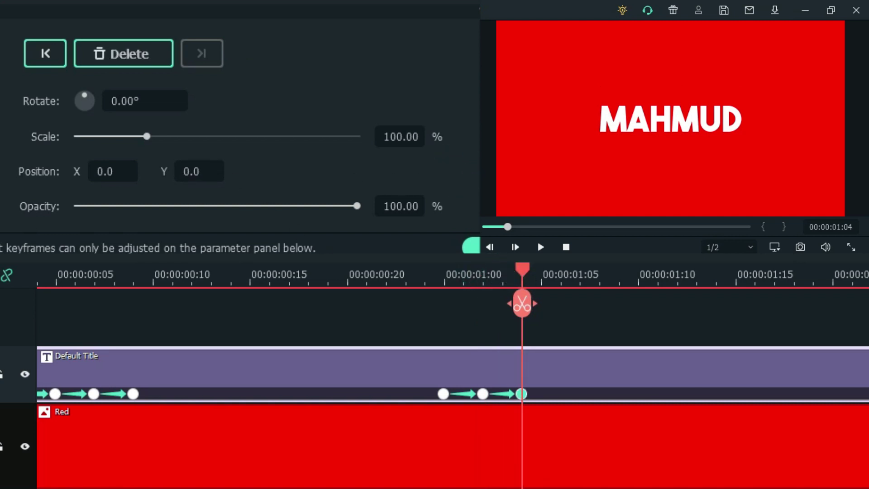
Step: Keyframe the title's exit at 00:00:01:09 with position Y at -190
{"action": "left_click_drag", "start_coordinate": [526, 277], "coordinate": [628, 275]}
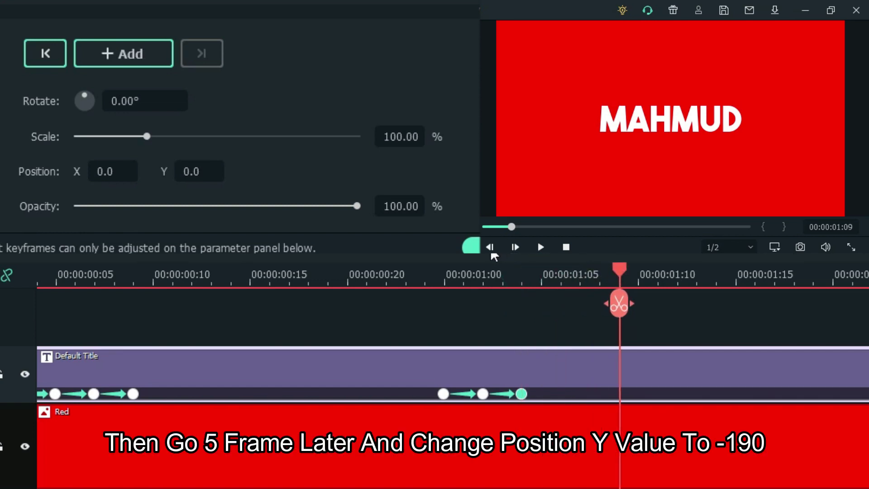
{"action": "left_click_drag", "start_coordinate": [198, 171], "coordinate": [153, 171]}
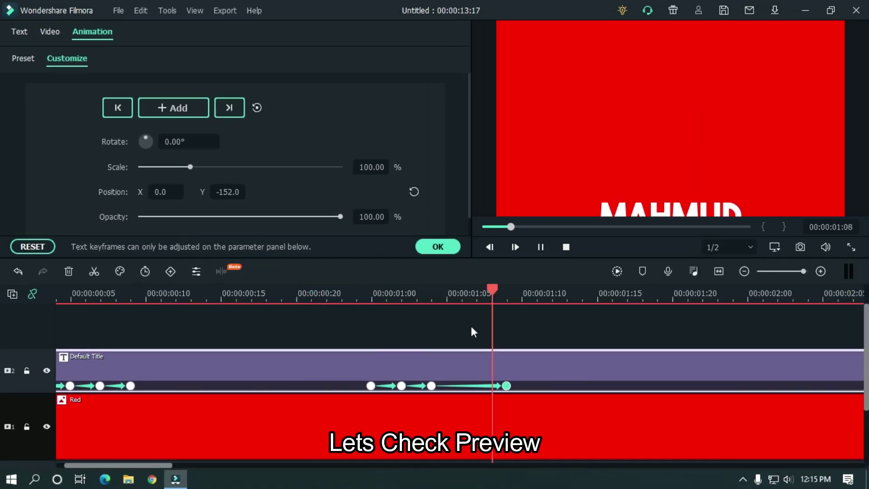
Step: Play back the title's full entrance and exit animation from the beginning to check the movement
{"action": "key", "text": "space"}
{"action": "left_click_drag", "start_coordinate": [518, 227], "coordinate": [483, 229]}
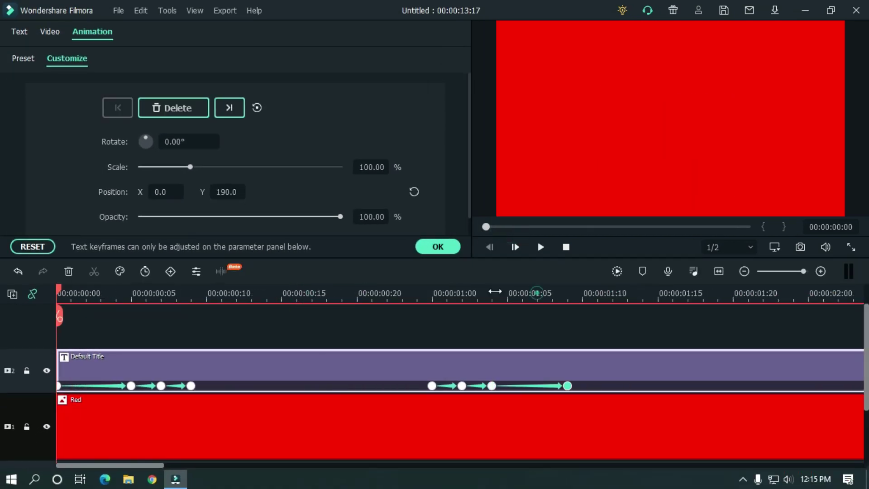
{"action": "scroll", "coordinate": [469, 292], "scroll_direction": "down", "scroll_amount": 1}
{"action": "key", "text": "space"}
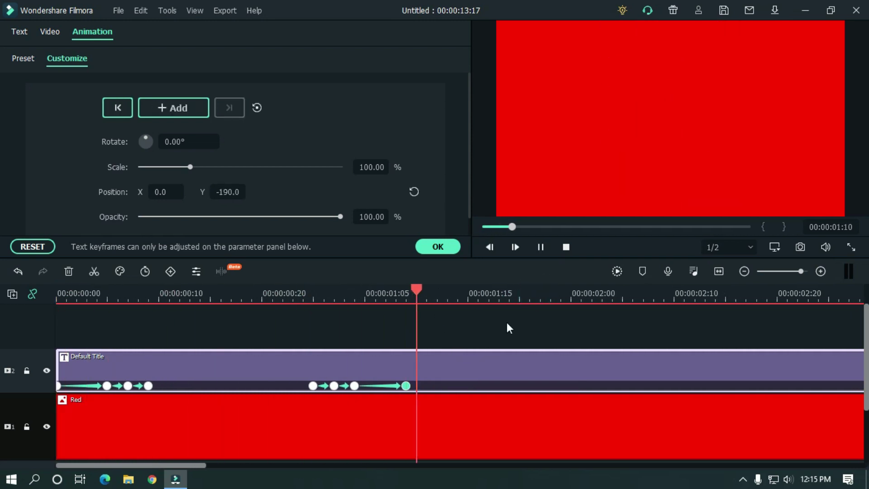
{"action": "key", "text": "space"}
{"action": "left_click_drag", "start_coordinate": [516, 227], "coordinate": [482, 227]}
{"action": "key", "text": "space"}
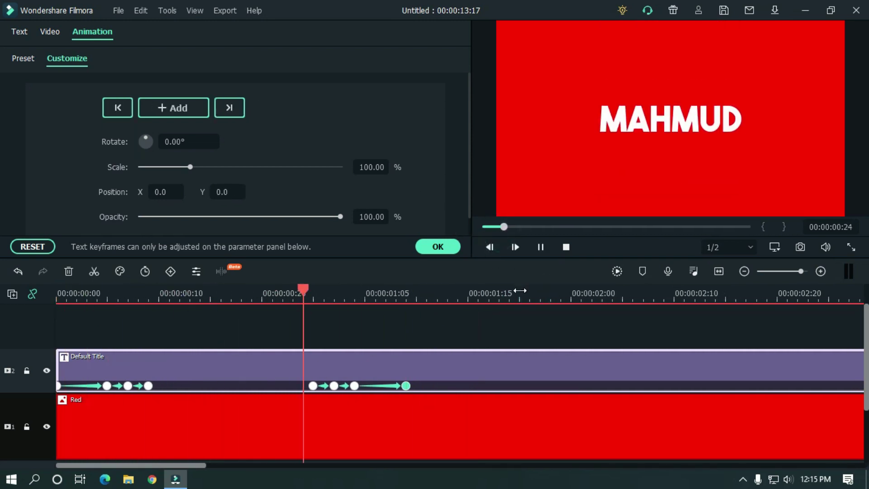
{"action": "key", "text": "space"}
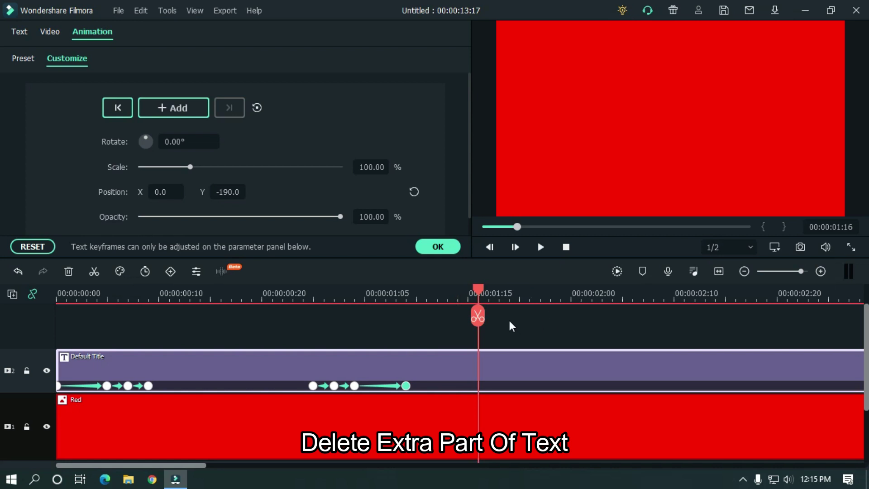
Step: Split the title at 00:00:01:16 and delete the part after the split
{"action": "left_click", "coordinate": [477, 317]}
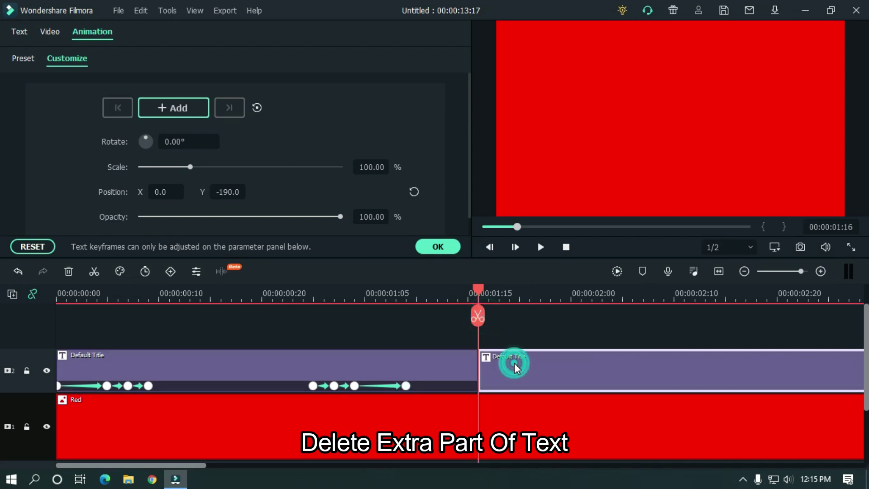
{"action": "key", "text": "Delete"}
{"action": "left_click_drag", "start_coordinate": [507, 291], "coordinate": [460, 287]}
Step: Copy the trimmed title and paste the duplicate directly after it on the same track at 00:00:01:16
{"action": "left_click", "coordinate": [249, 371]}
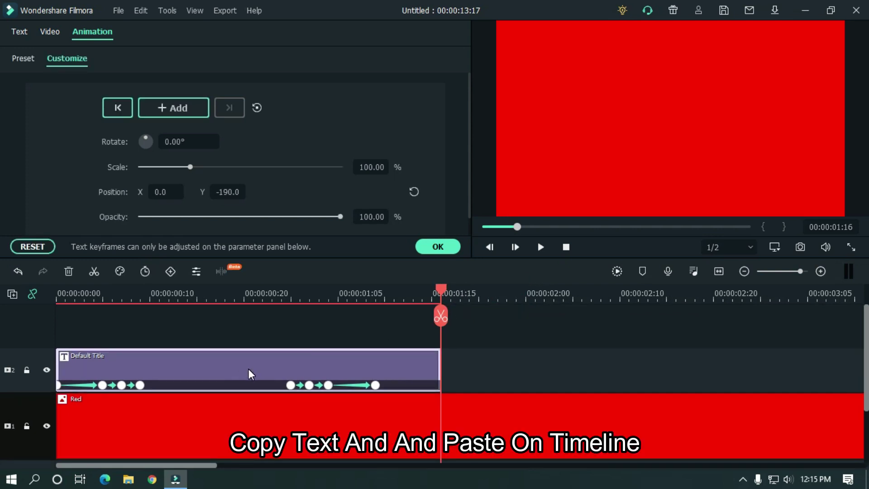
{"action": "right_click", "coordinate": [248, 374]}
{"action": "left_click", "coordinate": [287, 90]}
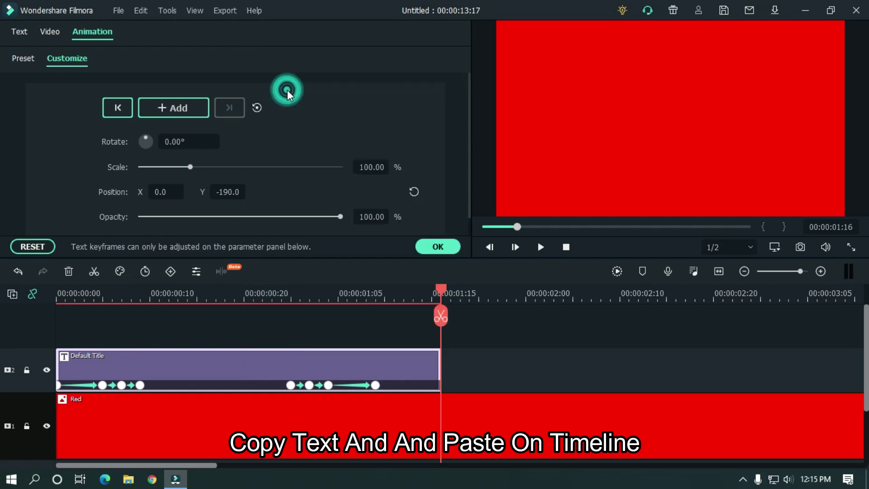
{"action": "left_click", "coordinate": [27, 383]}
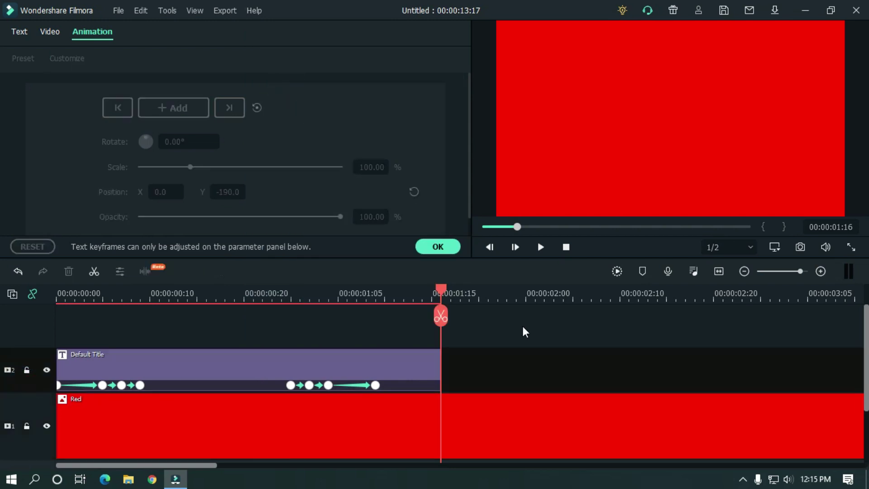
{"action": "key", "text": "ctrl+v"}
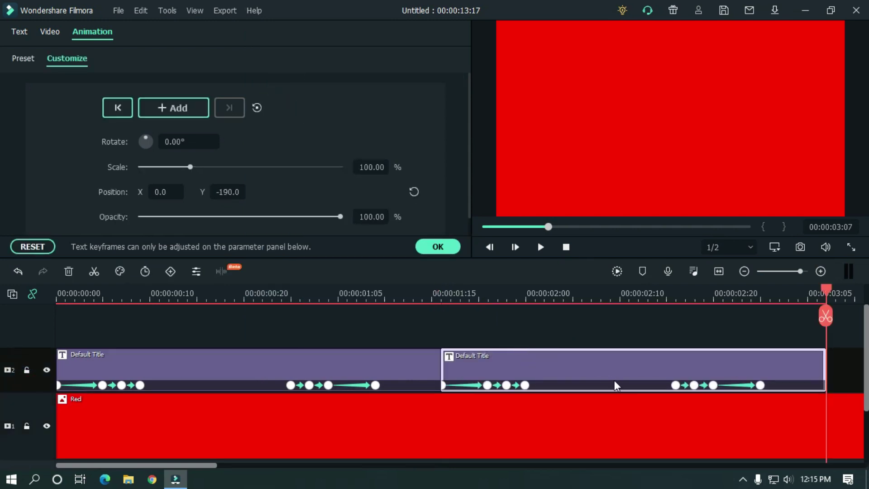
Step: Move the first title to a new track above and shift the duplicate to the timeline start on the middle track
{"action": "left_click", "coordinate": [433, 333]}
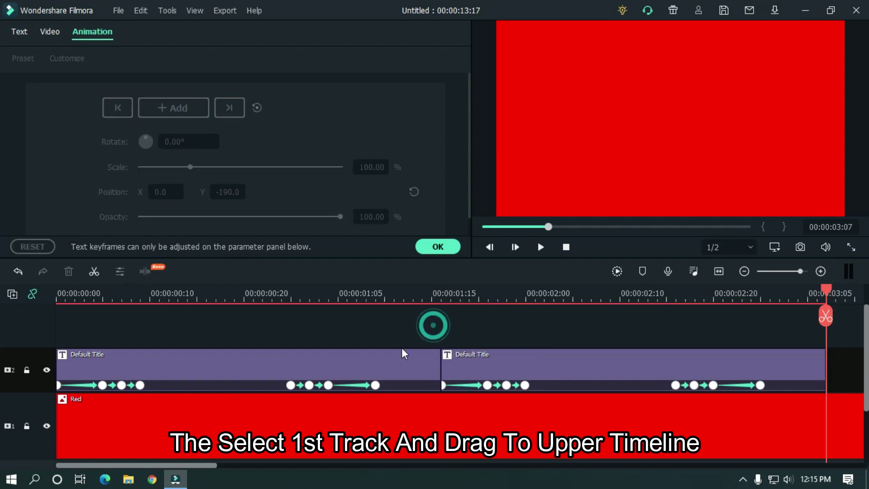
{"action": "left_click", "coordinate": [334, 368]}
{"action": "mouse_move", "coordinate": [303, 366]}
{"action": "left_mouse_down"}
{"action": "mouse_move", "coordinate": [291, 329]}
{"action": "mouse_move", "coordinate": [311, 355]}
{"action": "left_mouse_up"}
{"action": "left_click", "coordinate": [610, 413]}
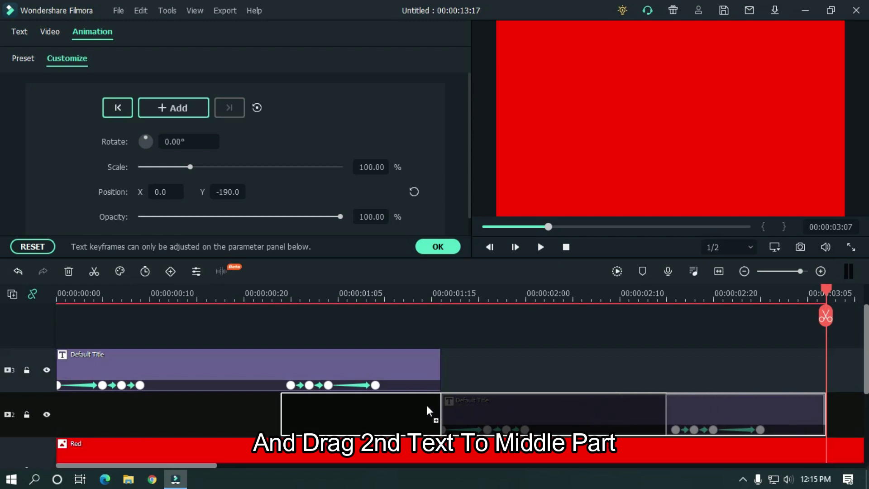
{"action": "left_click_drag", "start_coordinate": [413, 405], "coordinate": [191, 396]}
Step: Offset the duplicate title on the middle track by one frame so it starts at 00:00:00:01
{"action": "left_click_drag", "start_coordinate": [62, 293], "coordinate": [211, 295]}
{"action": "left_click", "coordinate": [66, 294]}
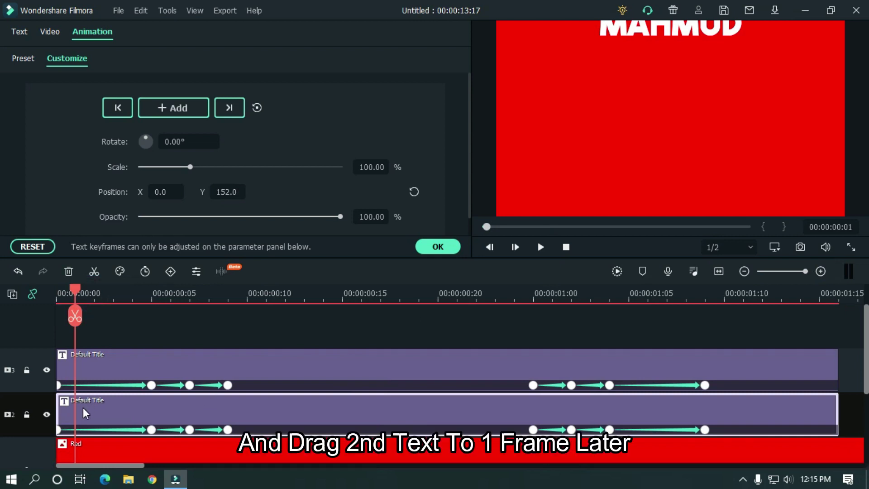
{"action": "left_click_drag", "start_coordinate": [83, 407], "coordinate": [118, 402]}
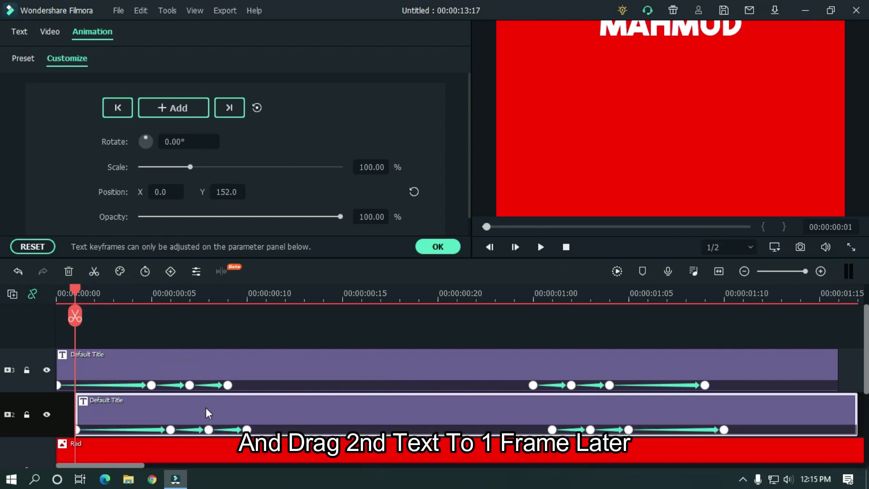
{"action": "scroll", "coordinate": [1, 369], "scroll_direction": "down", "scroll_amount": 1}
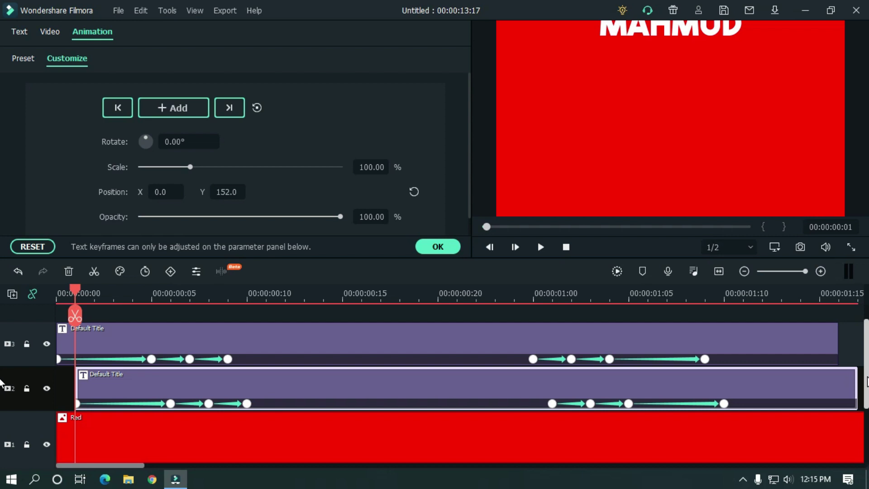
Step: In the duplicate title's advanced text settings, change the text fill colour to black and its opacity to 80%
{"action": "left_click", "coordinate": [294, 388]}
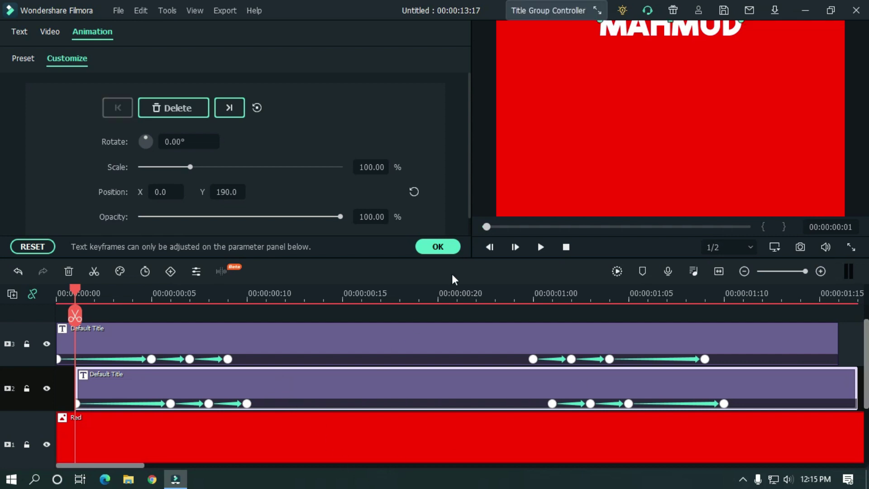
{"action": "left_click", "coordinate": [440, 248]}
{"action": "double_click", "coordinate": [284, 385]}
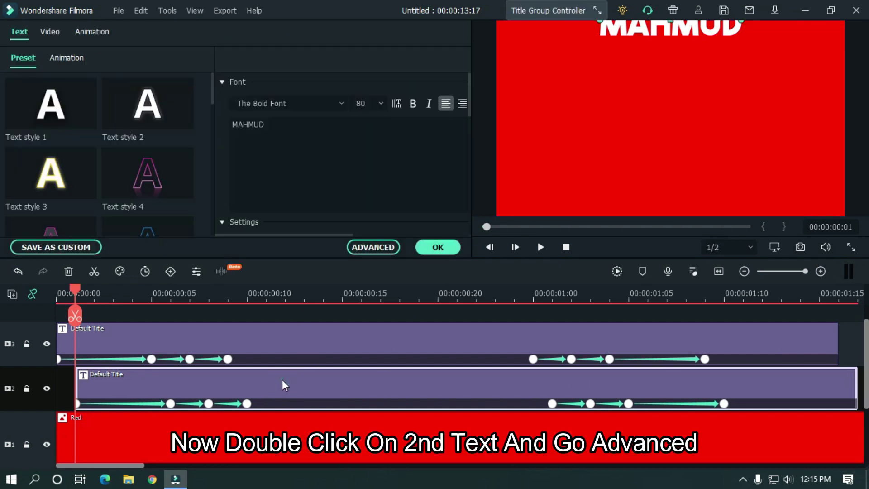
{"action": "left_click", "coordinate": [371, 248]}
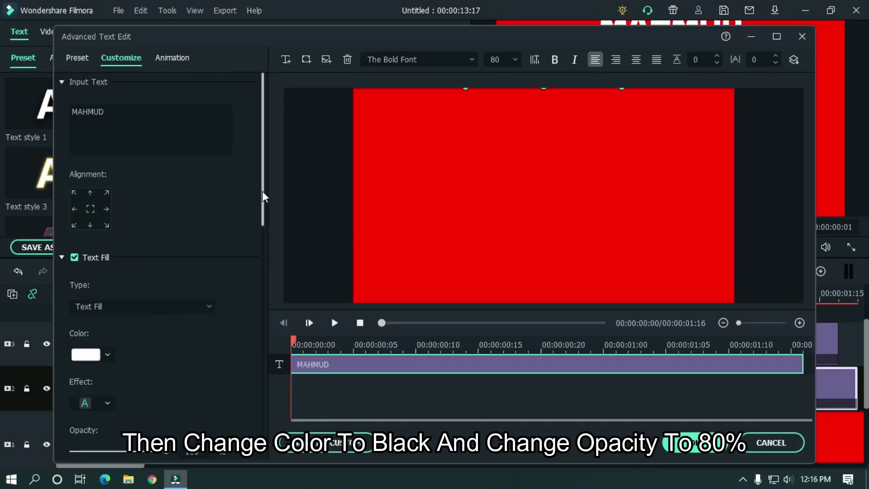
{"action": "left_click_drag", "start_coordinate": [264, 203], "coordinate": [169, 256]}
{"action": "left_click", "coordinate": [91, 245]}
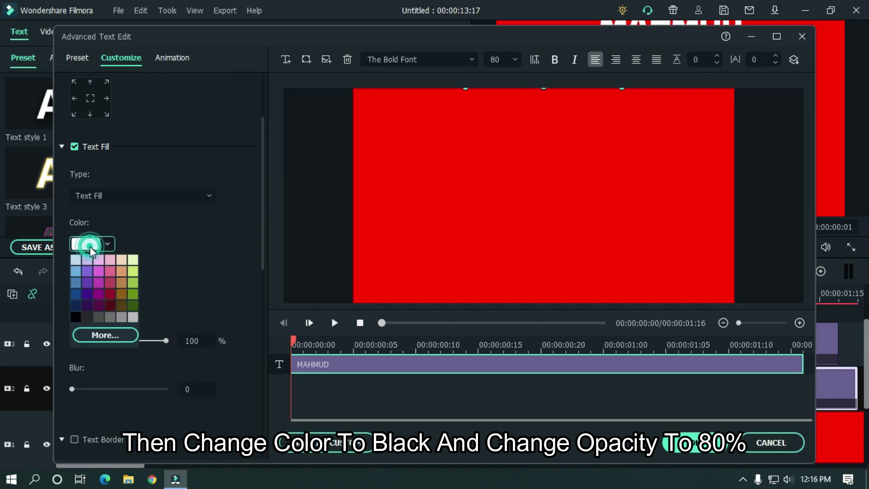
{"action": "left_click", "coordinate": [76, 317]}
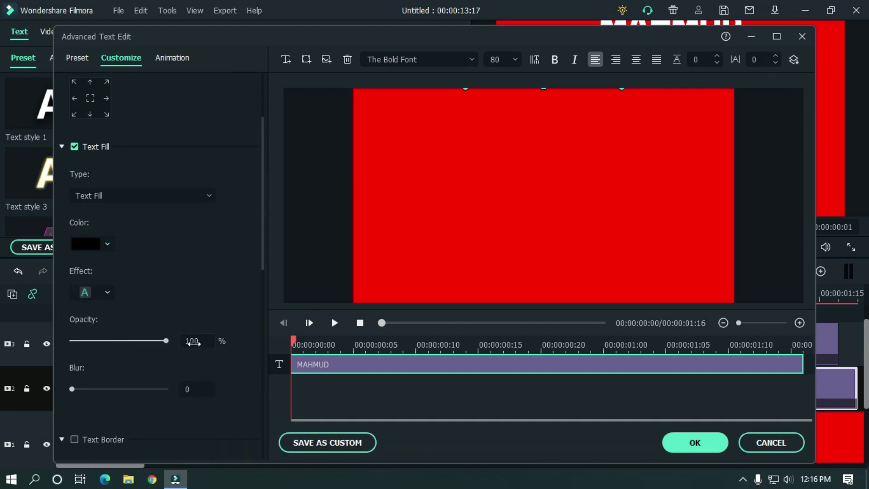
{"action": "double_click", "coordinate": [192, 341]}
{"action": "left_click_drag", "start_coordinate": [390, 322], "coordinate": [436, 319]}
{"action": "left_click_drag", "start_coordinate": [551, 325], "coordinate": [596, 328]}
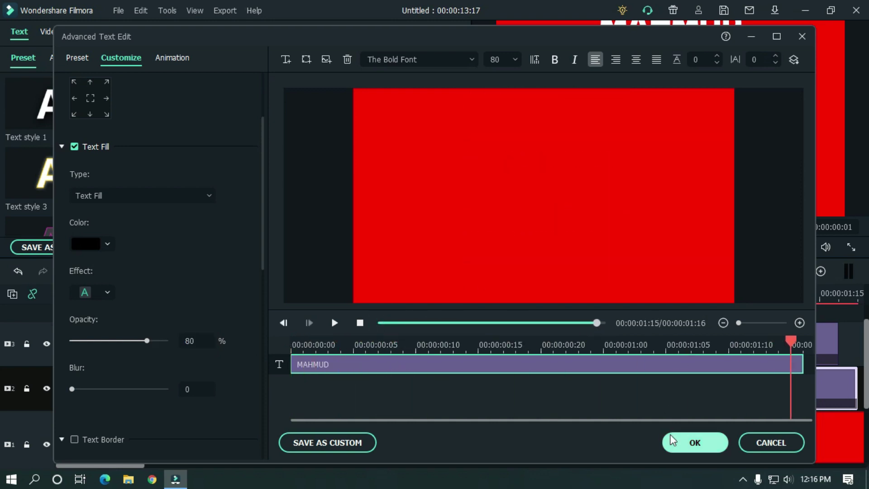
{"action": "left_click", "coordinate": [684, 441]}
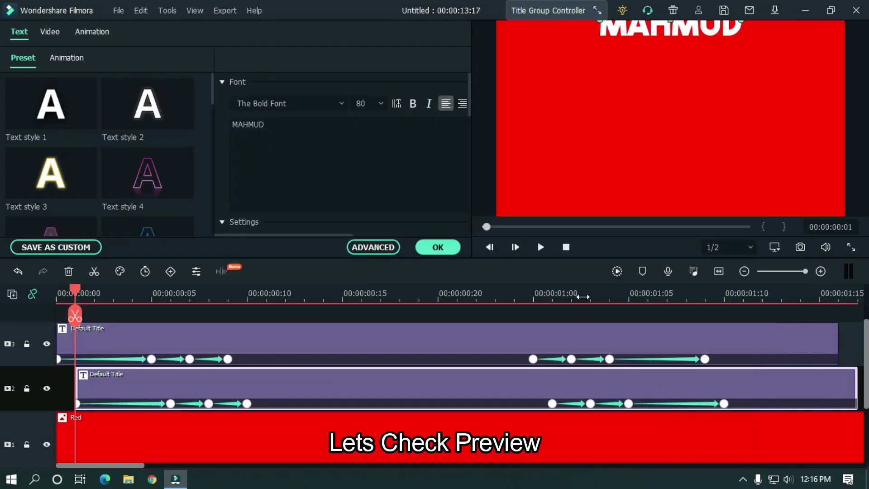
Step: Play back both titles from the beginning to check the black shadow effect
{"action": "left_click_drag", "start_coordinate": [578, 296], "coordinate": [329, 285]}
{"action": "left_click_drag", "start_coordinate": [487, 226], "coordinate": [462, 223]}
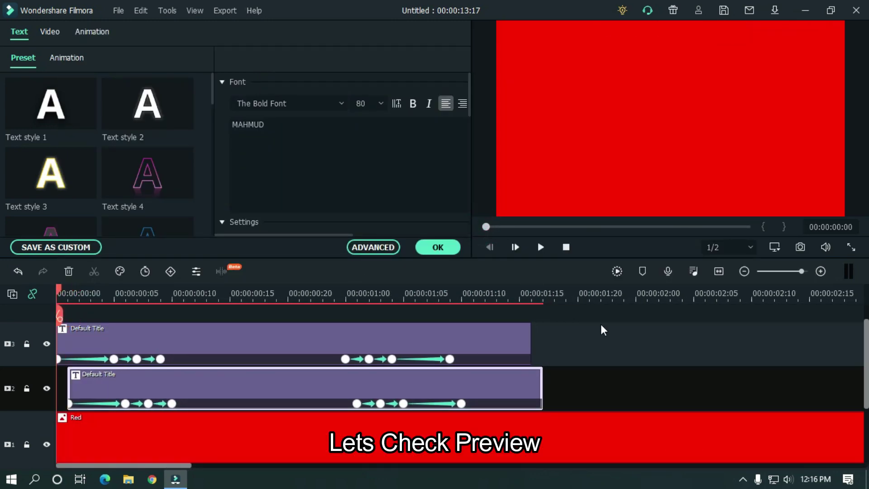
{"action": "key", "text": "space"}
{"action": "key", "text": "space"}
{"action": "left_click_drag", "start_coordinate": [516, 226], "coordinate": [482, 226]}
{"action": "left_click", "coordinate": [543, 248]}
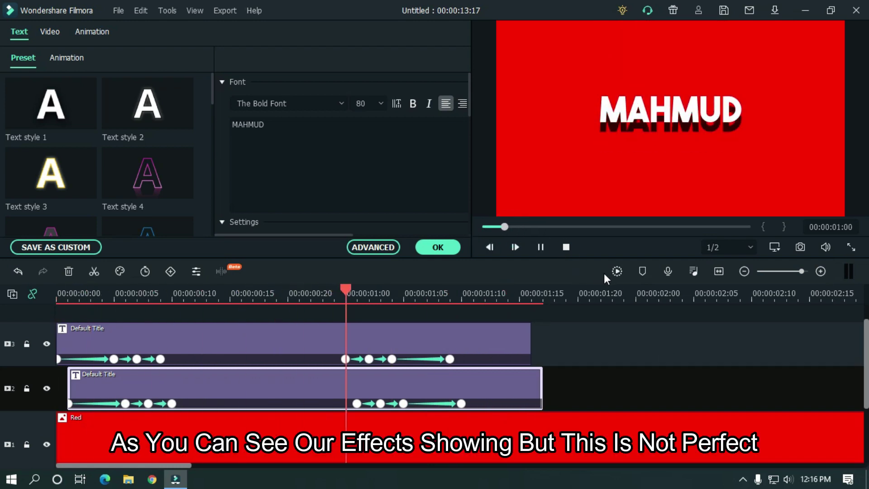
{"action": "key", "text": "space"}
Step: Set position Y to -6 on the shadow title's last entrance keyframe at 00:00:00:10
{"action": "left_click", "coordinate": [159, 295]}
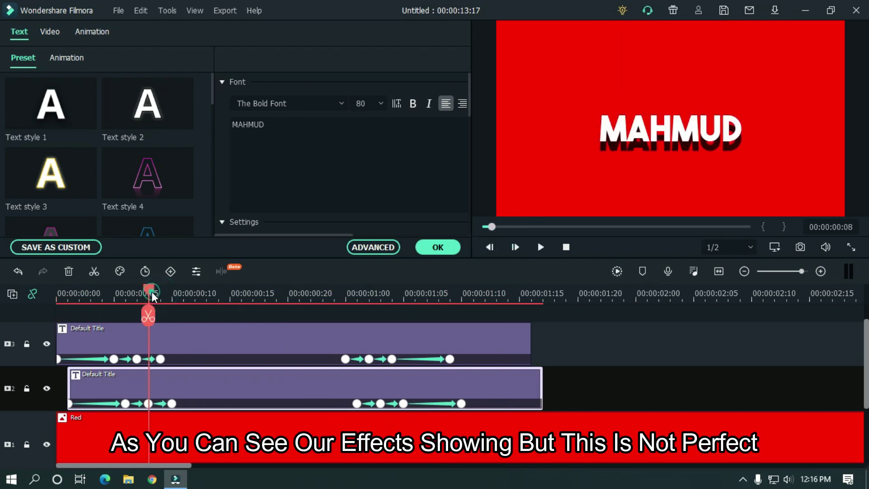
{"action": "left_click_drag", "start_coordinate": [156, 291], "coordinate": [181, 292]}
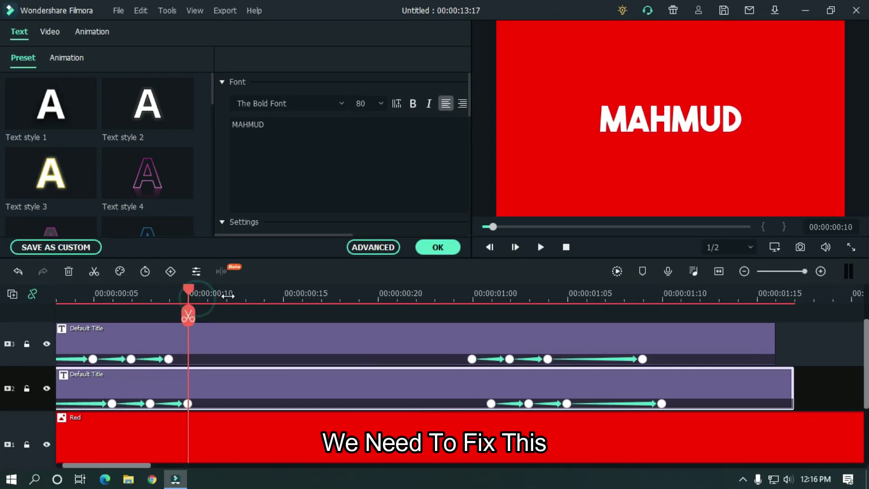
{"action": "left_click_drag", "start_coordinate": [228, 296], "coordinate": [246, 294]}
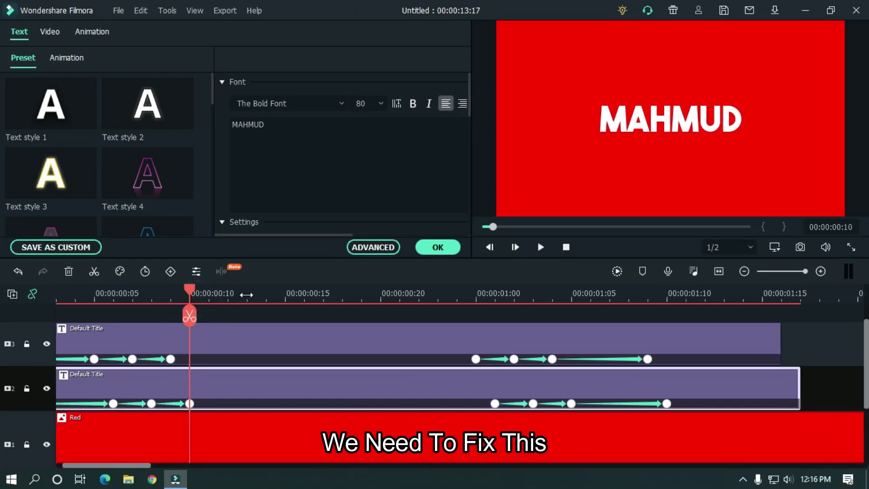
{"action": "left_click", "coordinate": [91, 32]}
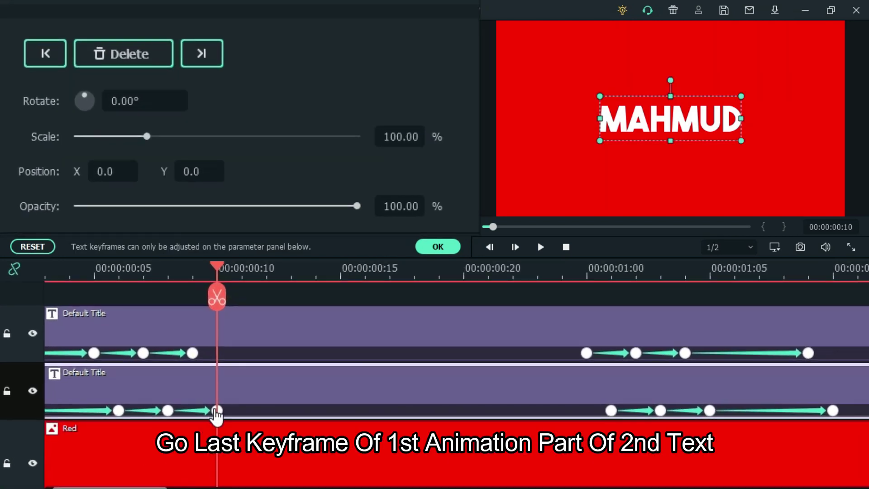
{"action": "left_click_drag", "start_coordinate": [191, 176], "coordinate": [182, 176]}
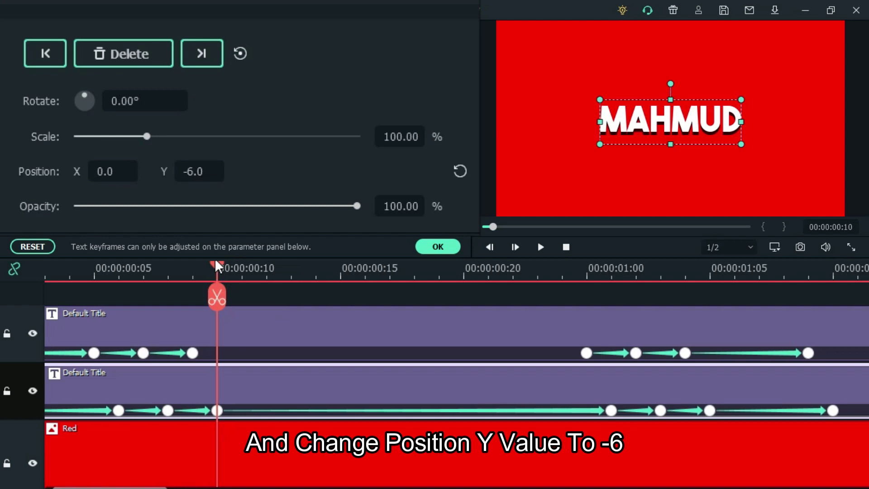
Step: Set position Y to -6 on the shadow title's first exit keyframe at 00:00:01:01
{"action": "left_click_drag", "start_coordinate": [216, 261], "coordinate": [618, 280]}
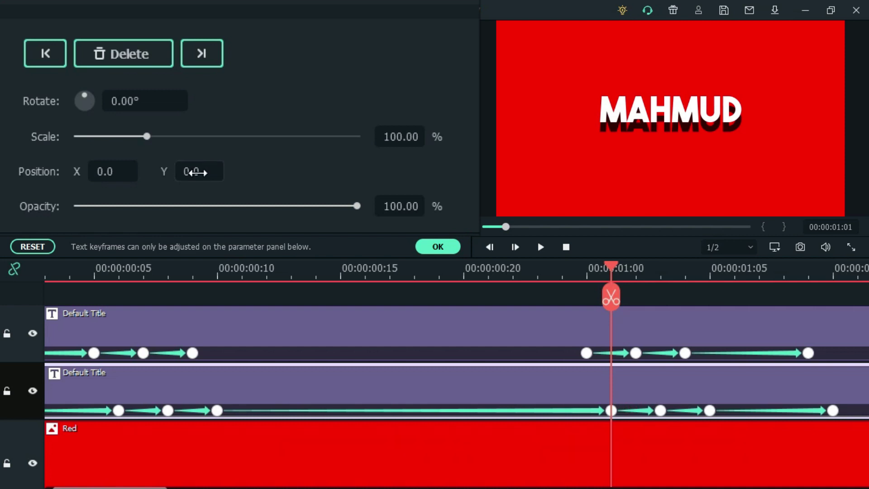
{"action": "left_click_drag", "start_coordinate": [196, 174], "coordinate": [202, 173]}
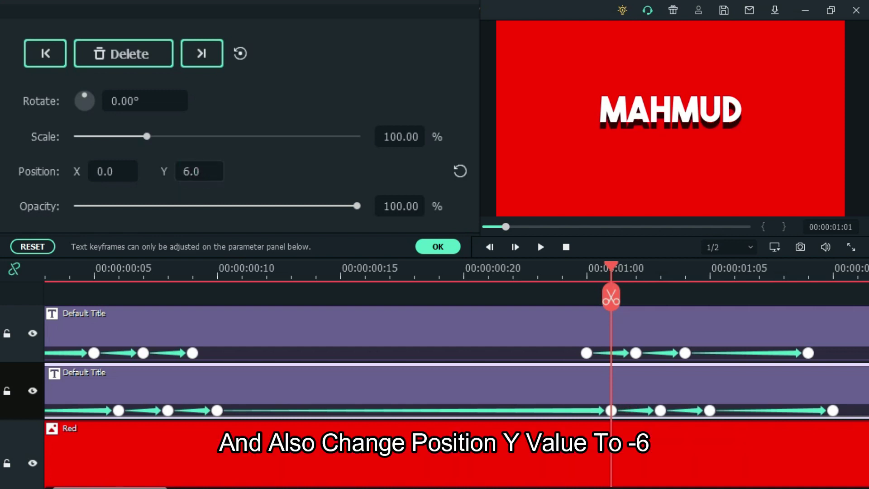
{"action": "scroll", "coordinate": [200, 171], "scroll_direction": "down", "scroll_amount": 5}
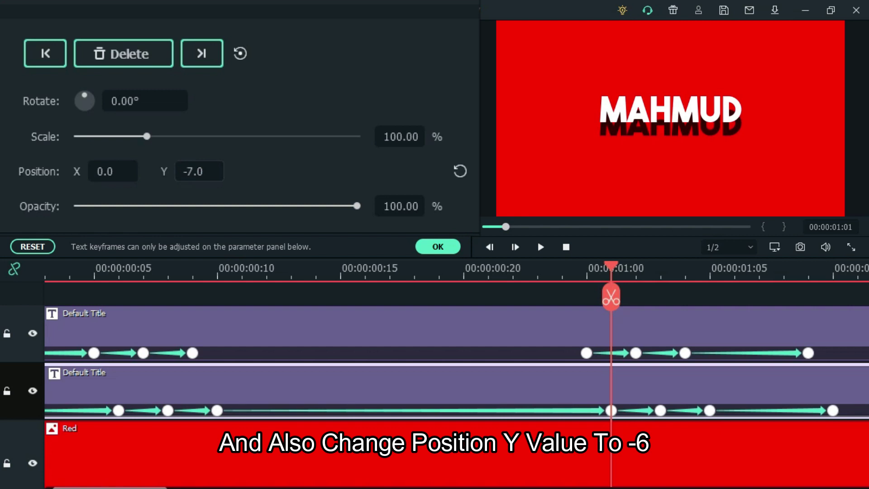
{"action": "scroll", "coordinate": [199, 171], "scroll_direction": "down", "scroll_amount": 1}
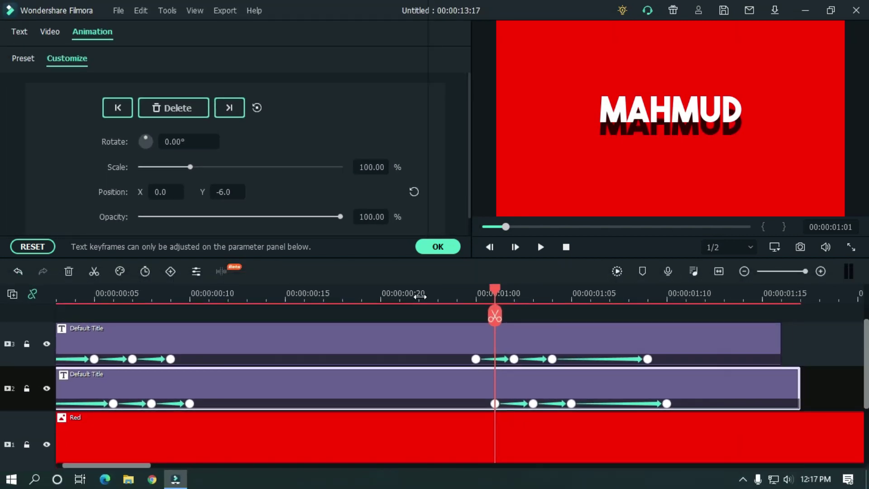
{"action": "left_click_drag", "start_coordinate": [501, 272], "coordinate": [354, 262]}
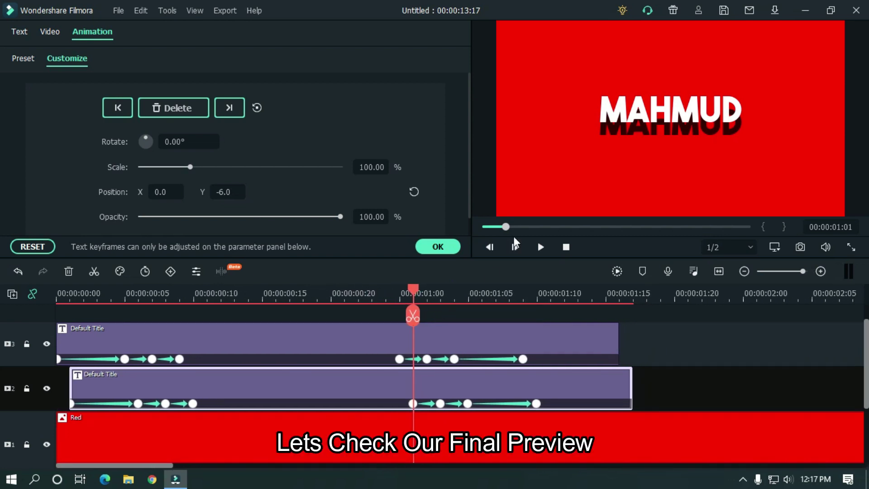
Step: Play back the title and shadow animation from the beginning, then close the title's animation settings
{"action": "key", "text": "space"}
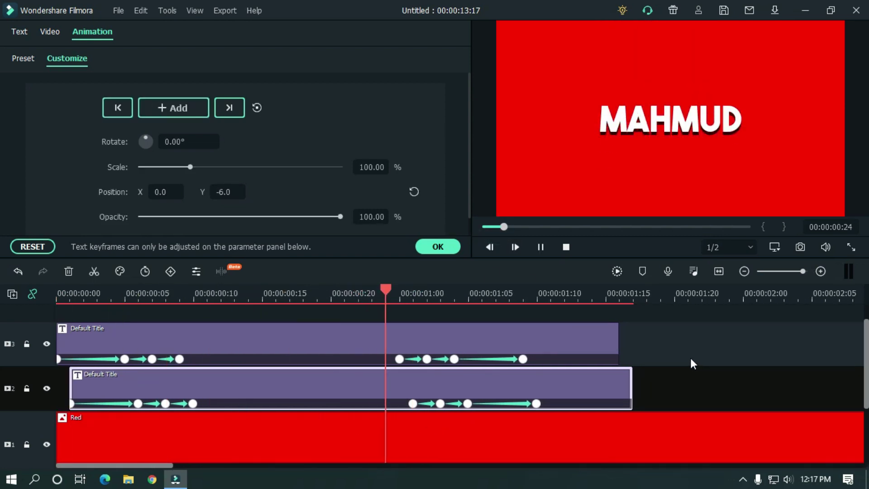
{"action": "left_click", "coordinate": [539, 248]}
{"action": "key", "text": "space"}
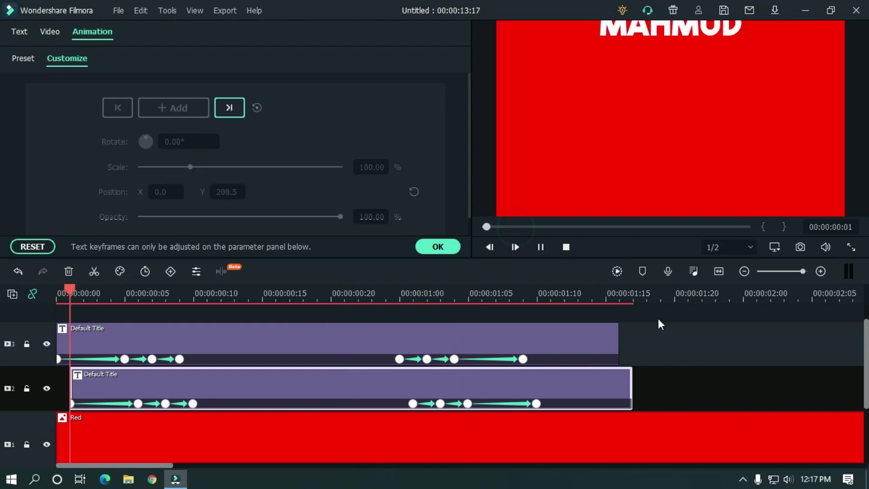
{"action": "left_click", "coordinate": [513, 227]}
{"action": "left_click_drag", "start_coordinate": [561, 285], "coordinate": [415, 266]}
{"action": "key", "text": "space"}
{"action": "scroll", "coordinate": [579, 294], "scroll_direction": "down", "scroll_amount": 2}
{"action": "left_click", "coordinate": [462, 355]}
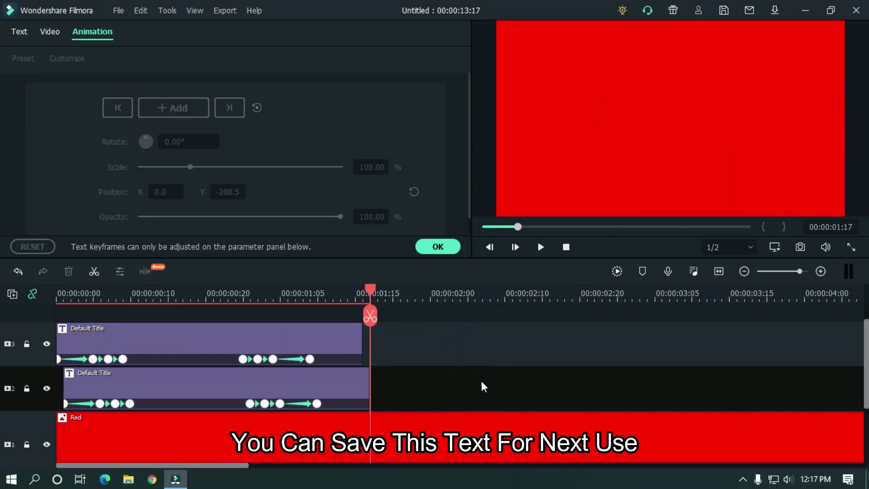
{"action": "left_click", "coordinate": [439, 247]}
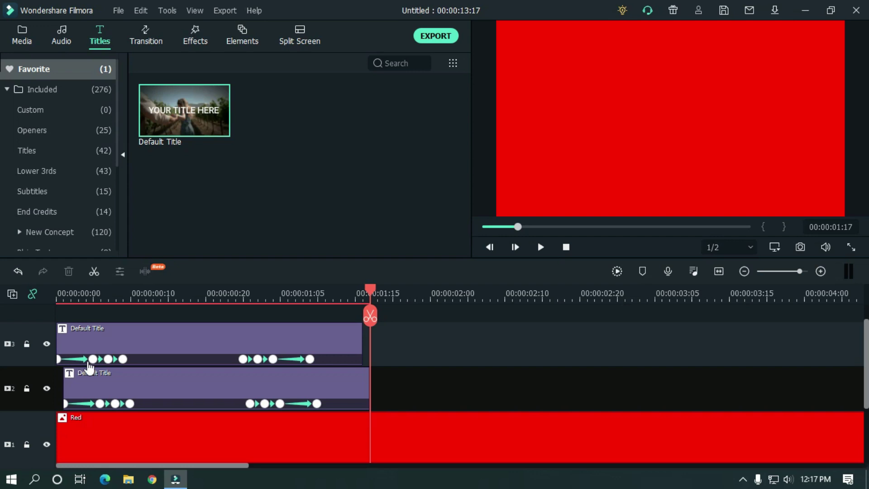
Step: Save the upper white title's text settings as a custom preset named "Upper Text"
{"action": "left_click", "coordinate": [159, 341]}
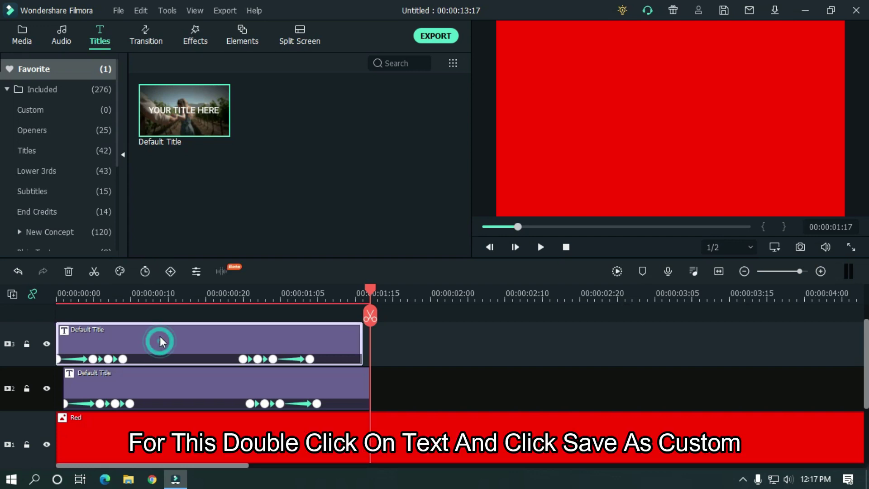
{"action": "double_click", "coordinate": [167, 343]}
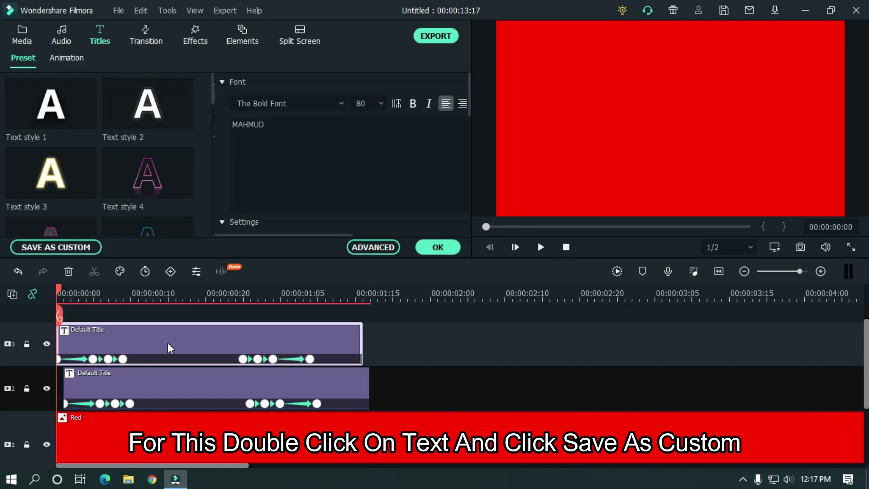
{"action": "left_click", "coordinate": [69, 248]}
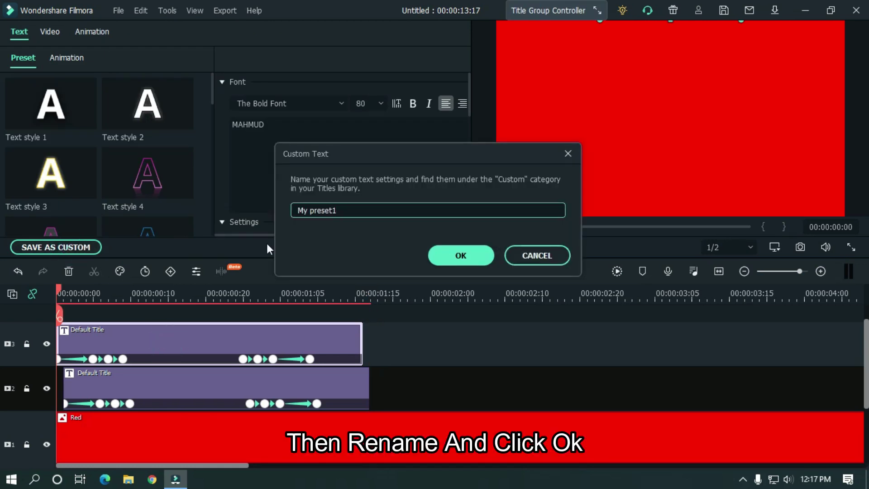
{"action": "triple_click", "coordinate": [349, 210]}
{"action": "type", "text": "Upper Text"}
{"action": "left_click", "coordinate": [481, 258]}
Step: Save the black shadow title as a custom preset named "Shadow" and close the title editor
{"action": "left_click", "coordinate": [182, 388]}
{"action": "left_click", "coordinate": [65, 247]}
{"action": "type", "text": "Shadow"}
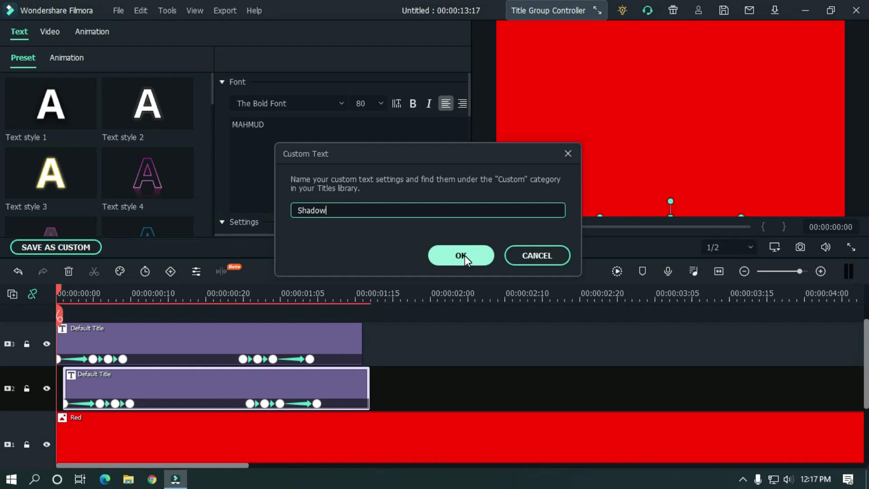
{"action": "left_click", "coordinate": [464, 255]}
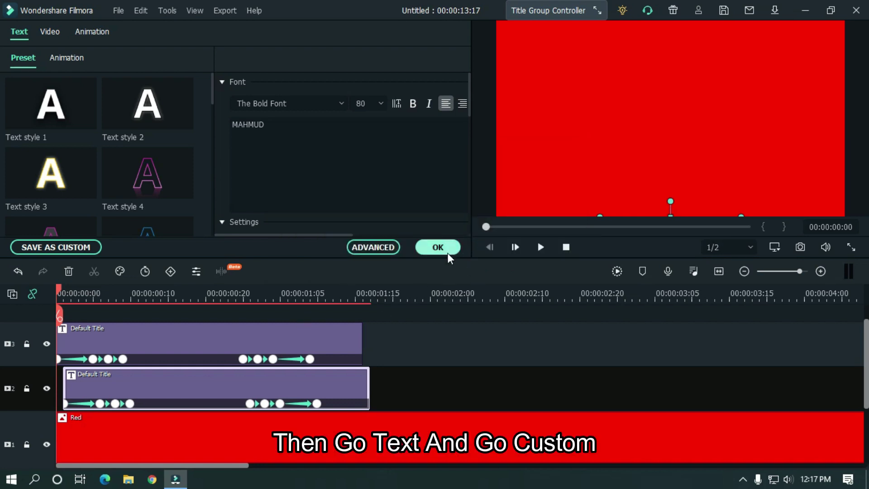
{"action": "left_click", "coordinate": [447, 252]}
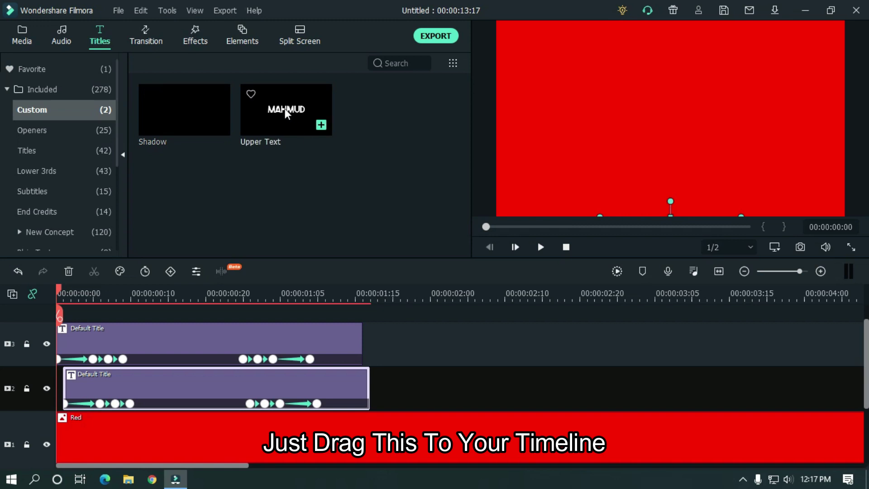
Step: Place the custom Upper Text preset on track 3 and Shadow on track 2 after the existing titles, starting Shadow one frame behind
{"action": "left_click_drag", "start_coordinate": [283, 108], "coordinate": [466, 342]}
{"action": "left_click_drag", "start_coordinate": [184, 110], "coordinate": [484, 382]}
{"action": "left_click", "coordinate": [464, 293]}
{"action": "left_click_drag", "start_coordinate": [468, 293], "coordinate": [797, 298]}
{"action": "left_click_drag", "start_coordinate": [580, 379], "coordinate": [559, 379]}
Step: Change the text of both the new Upper Text and Shadow titles to "Hello" and preview the result
{"action": "left_click_drag", "start_coordinate": [592, 291], "coordinate": [505, 301]}
{"action": "left_click", "coordinate": [500, 294]}
{"action": "double_click", "coordinate": [563, 346]}
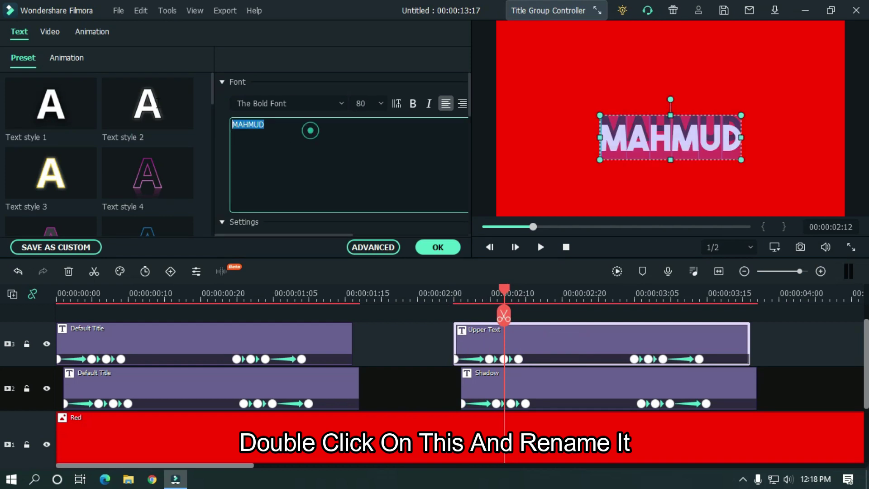
{"action": "type", "text": "Hello"}
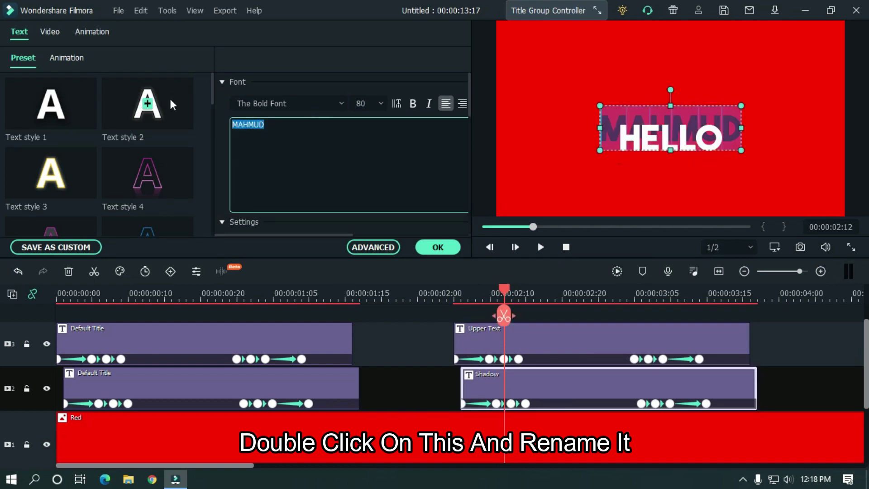
{"action": "type", "text": "Hello"}
{"action": "left_click", "coordinate": [422, 302]}
{"action": "key", "text": "space"}
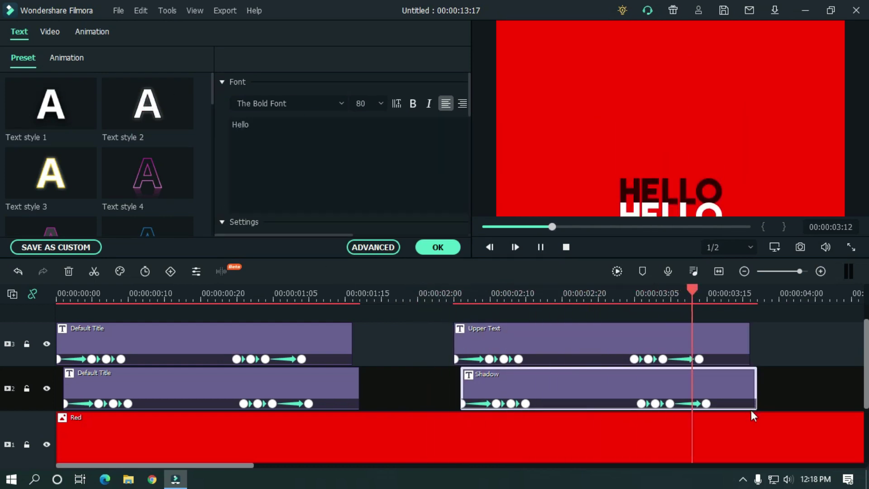
Step: Change the text of both the new Upper Text and Shadow titles to "Subscribe"
{"action": "left_click", "coordinate": [568, 333]}
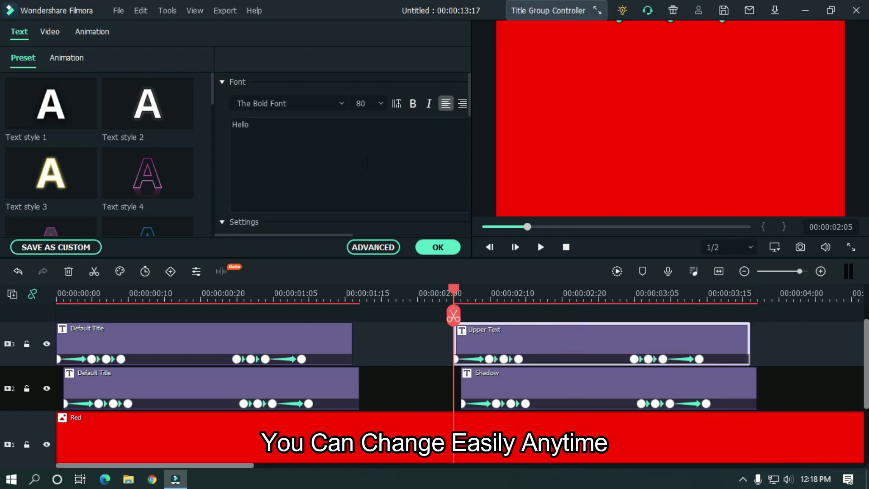
{"action": "type", "text": "Subscribe"}
{"action": "left_click", "coordinate": [611, 383]}
{"action": "type", "text": "Subscribe"}
Step: Play back the "Subscribe" titles to check their animation, then close the title editor
{"action": "key", "text": "space"}
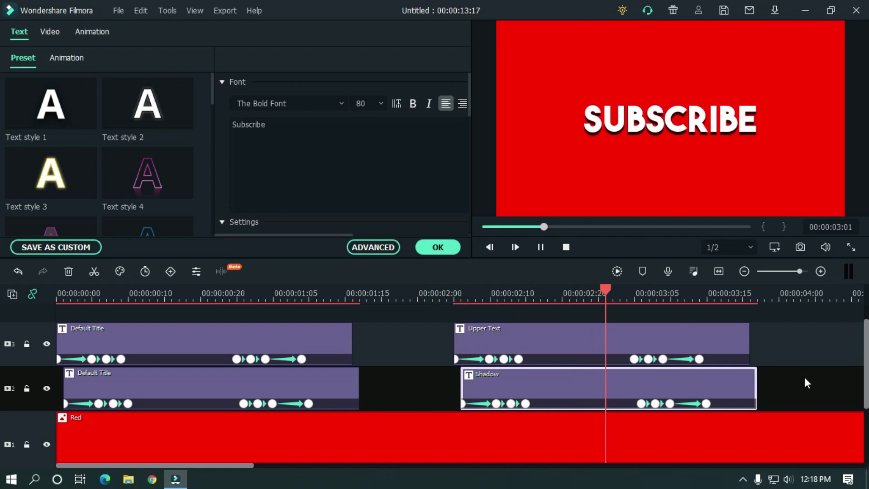
{"action": "left_click", "coordinate": [448, 294]}
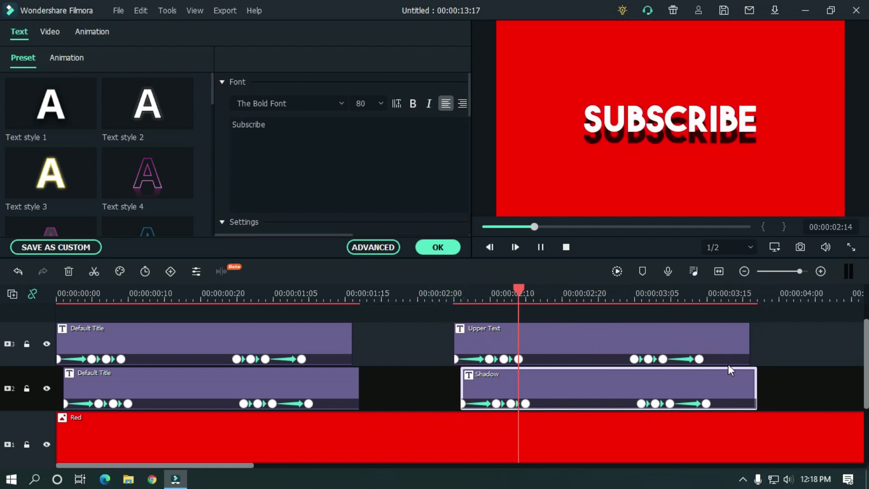
{"action": "key", "text": "space"}
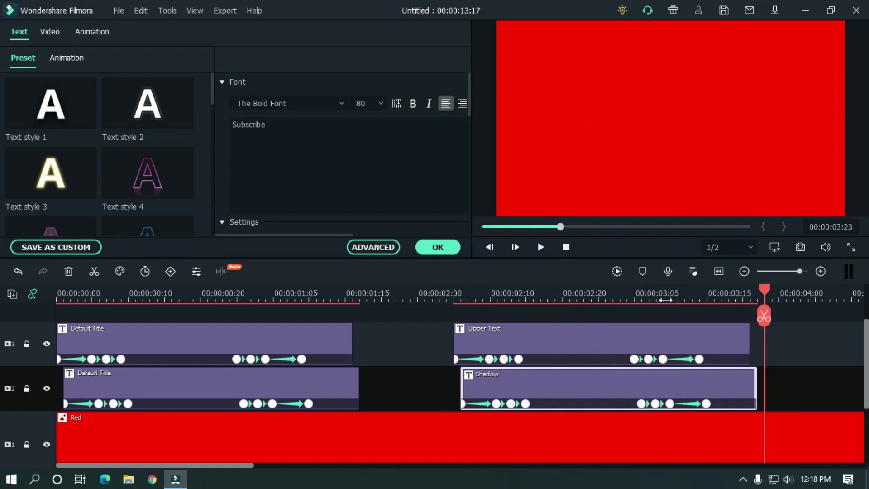
{"action": "left_click_drag", "start_coordinate": [664, 298], "coordinate": [484, 276]}
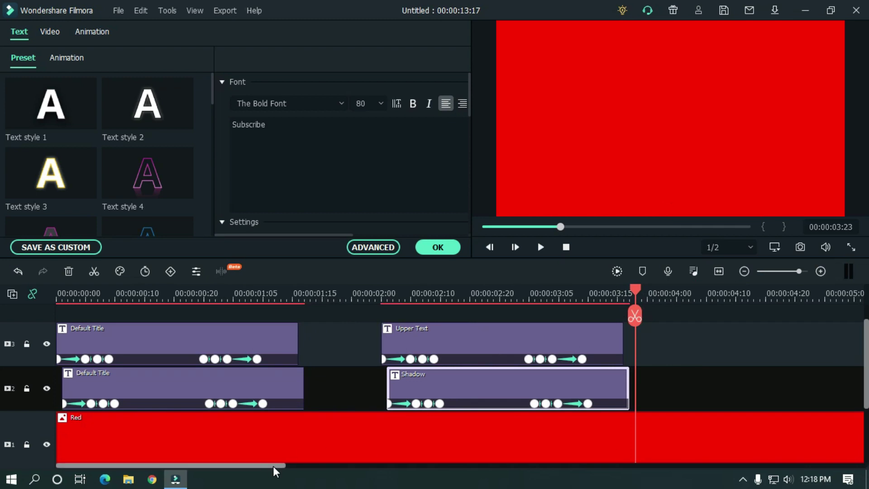
{"action": "left_click_drag", "start_coordinate": [272, 465], "coordinate": [307, 464]}
{"action": "left_click_drag", "start_coordinate": [632, 288], "coordinate": [469, 279]}
{"action": "left_click", "coordinate": [441, 247]}
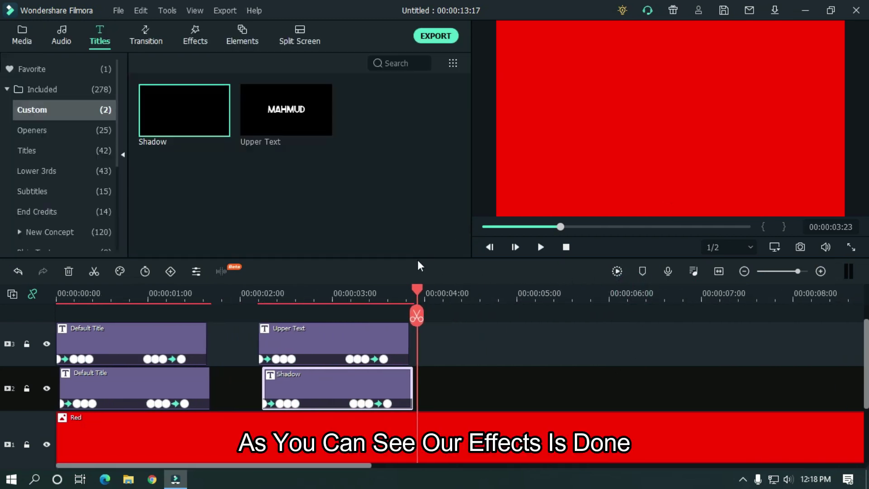
Step: Open the export settings for a local MP4 file and name the video "Text Effects"
{"action": "left_click", "coordinate": [431, 38]}
{"action": "left_click", "coordinate": [490, 100]}
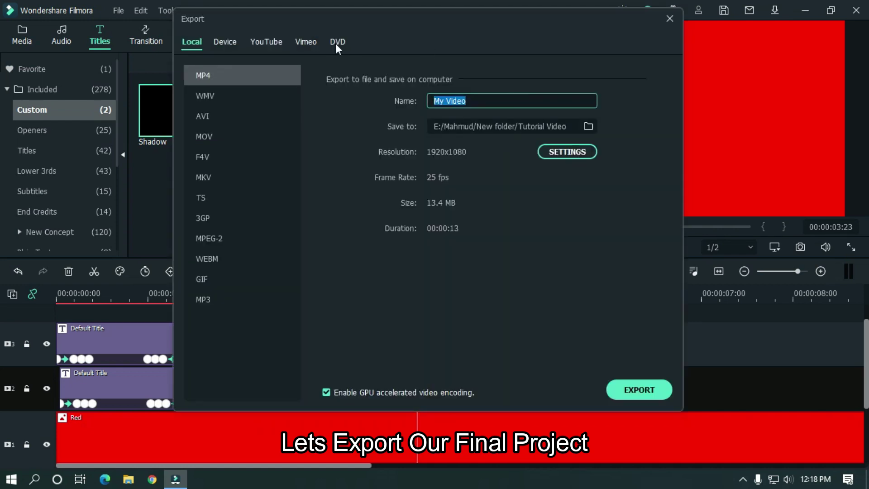
{"action": "type", "text": "Text EW"}
{"action": "key", "text": "BackSpace"}
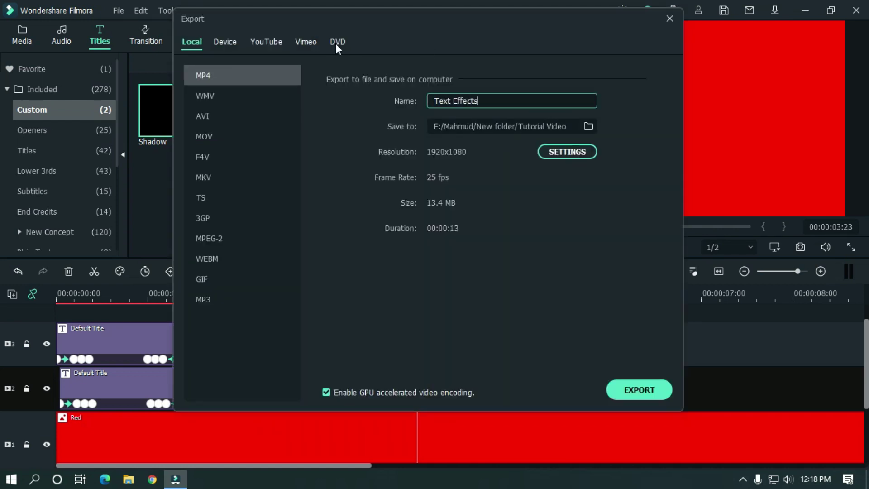